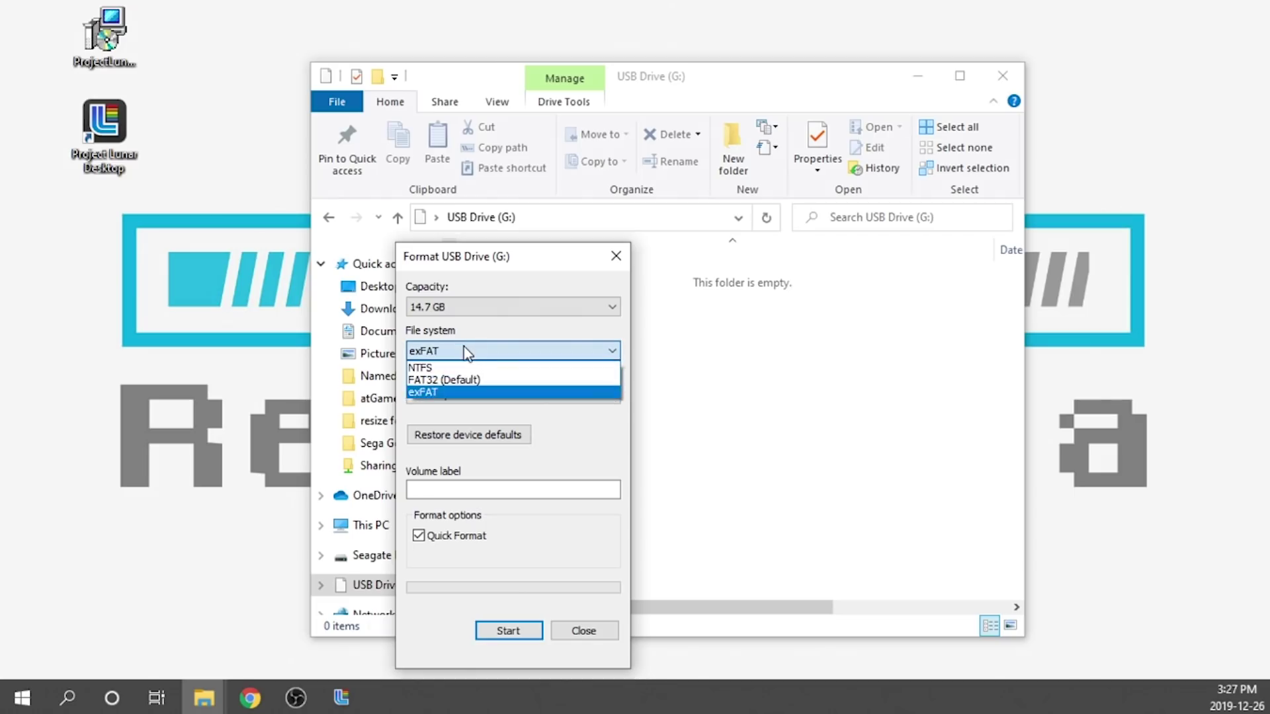
# Step: Quick-format USB Drive (G:) with the FAT32 file system and a blank volume label, and close the format dialog
pyautogui.click(462, 373)
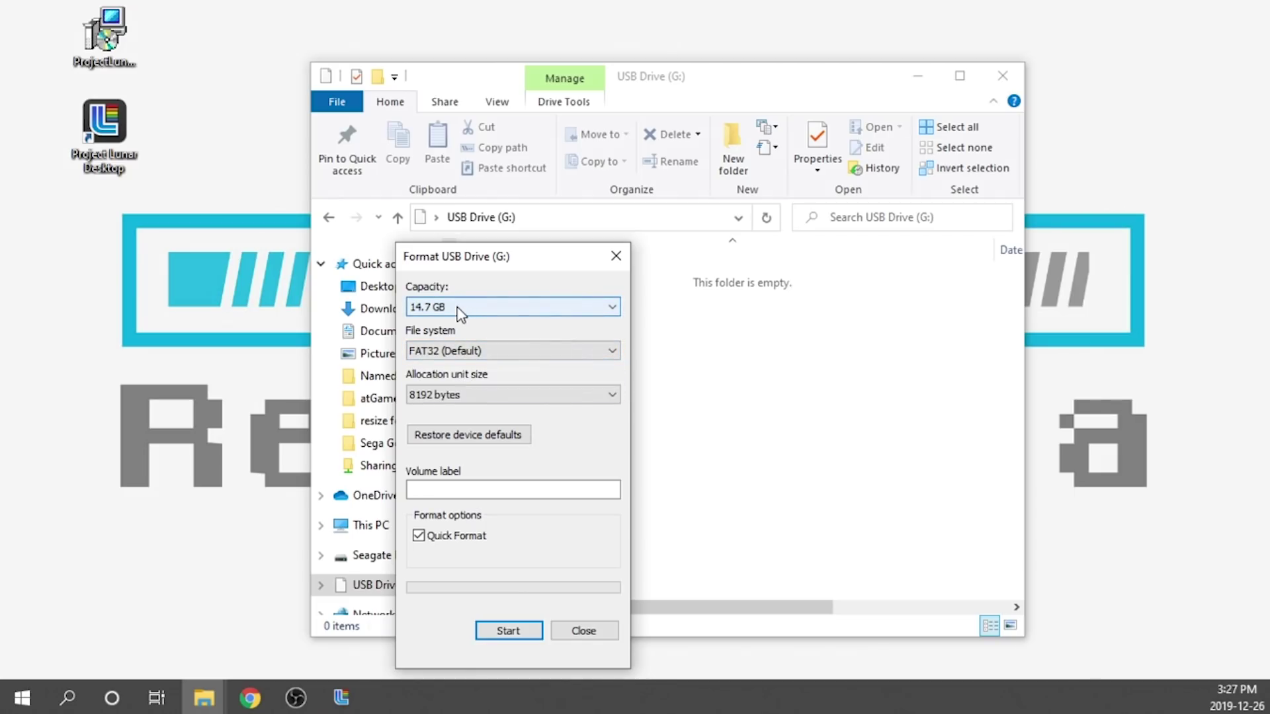
pyautogui.click(453, 488)
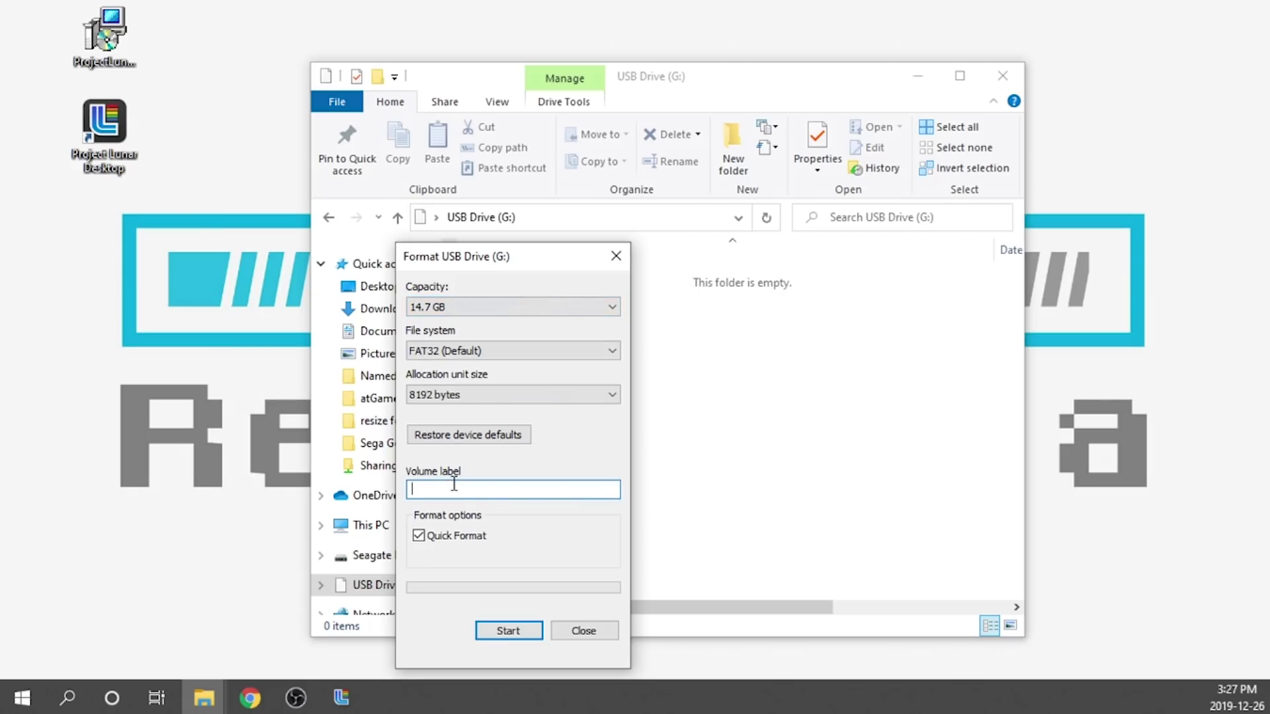
pyautogui.click(516, 630)
pyautogui.click(728, 349)
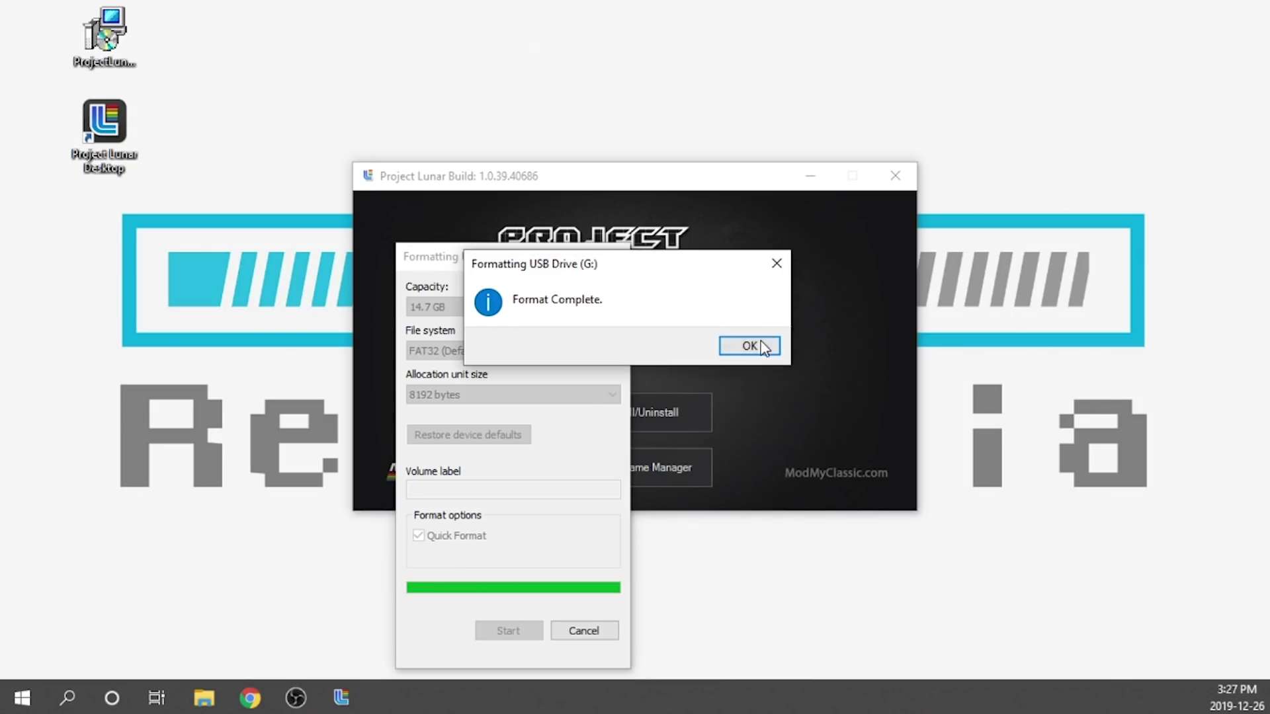
pyautogui.click(761, 343)
pyautogui.click(616, 256)
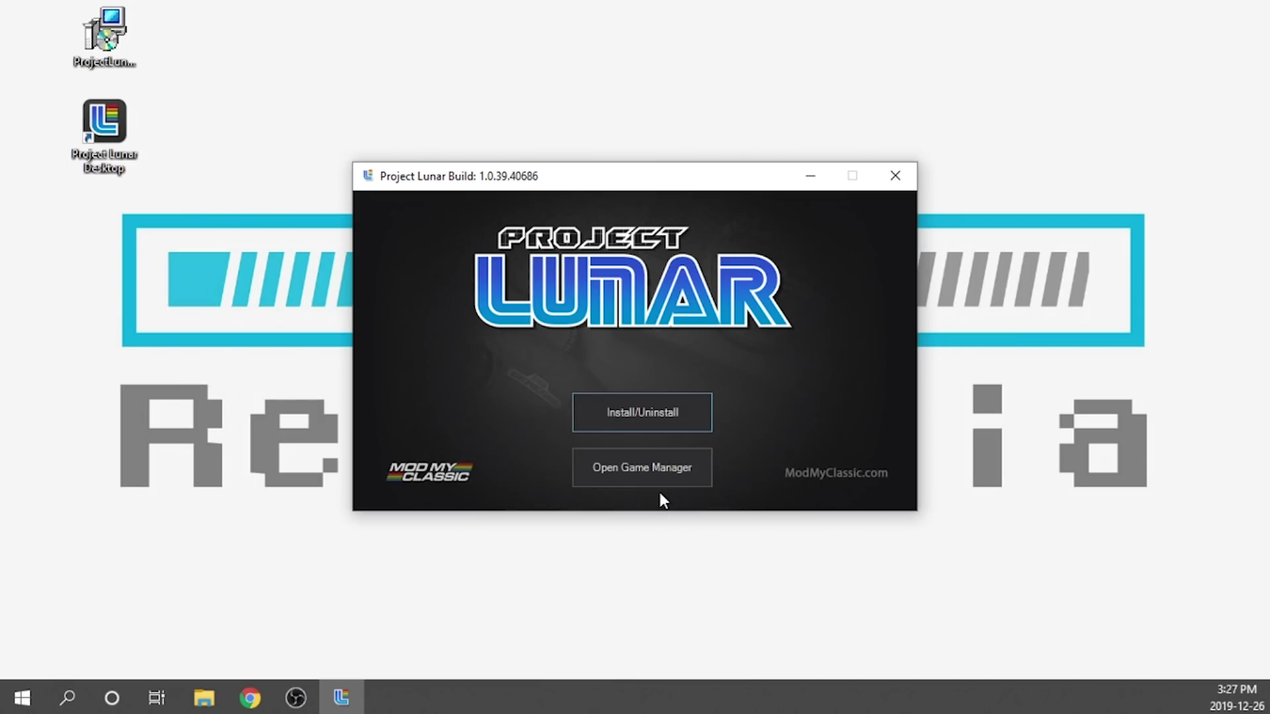
# Step: Open the Project Lunar Game Manager and bring up its mod manager
pyautogui.click(627, 470)
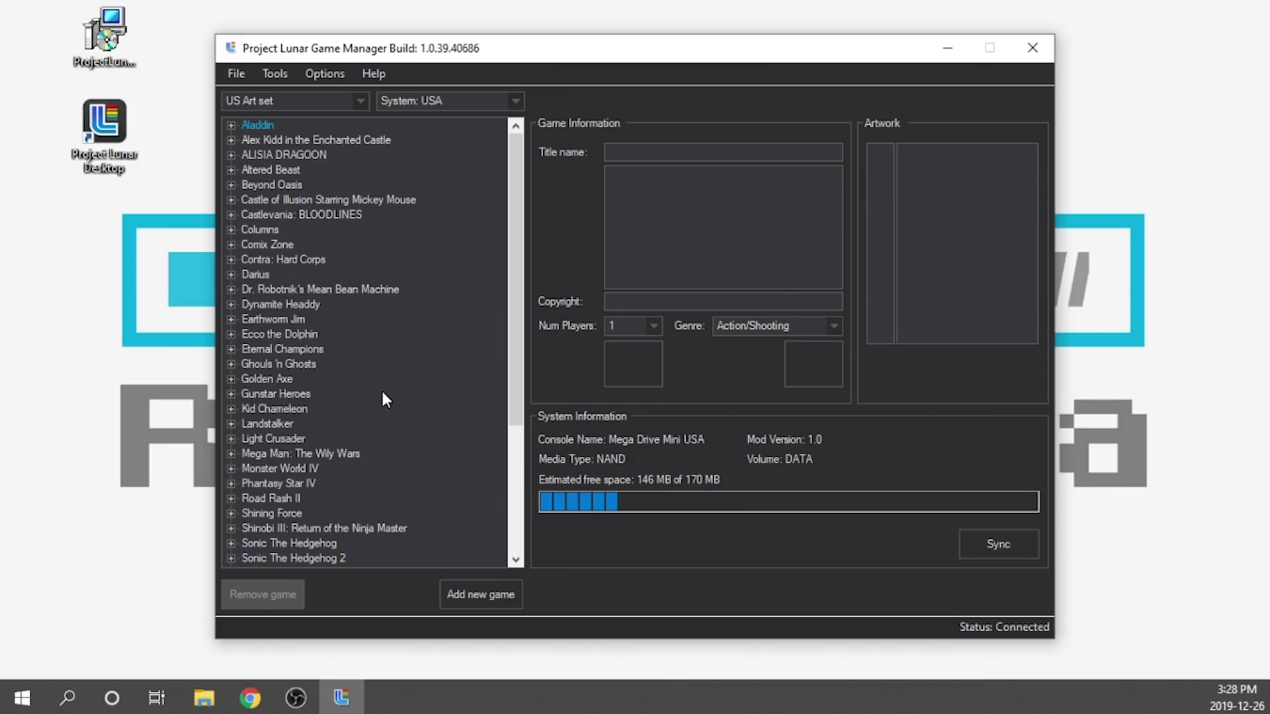
pyautogui.click(276, 72)
pyautogui.click(275, 72)
pyautogui.click(275, 73)
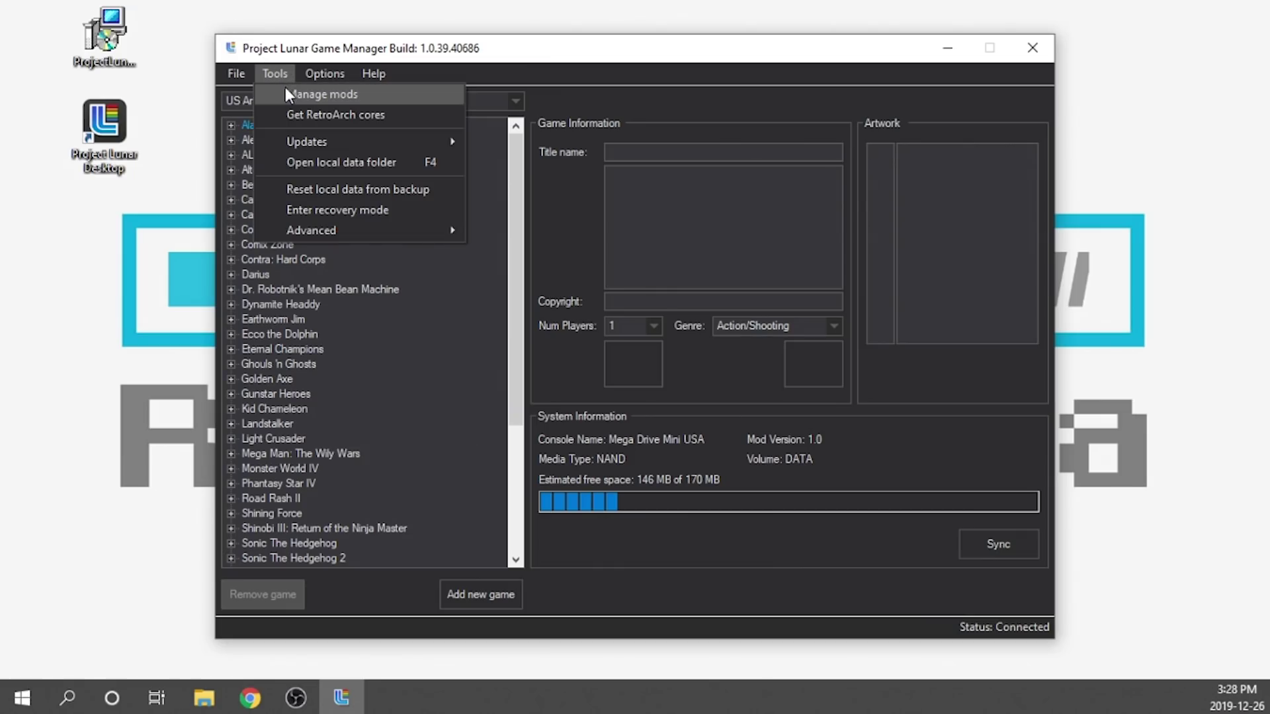
pyautogui.click(288, 94)
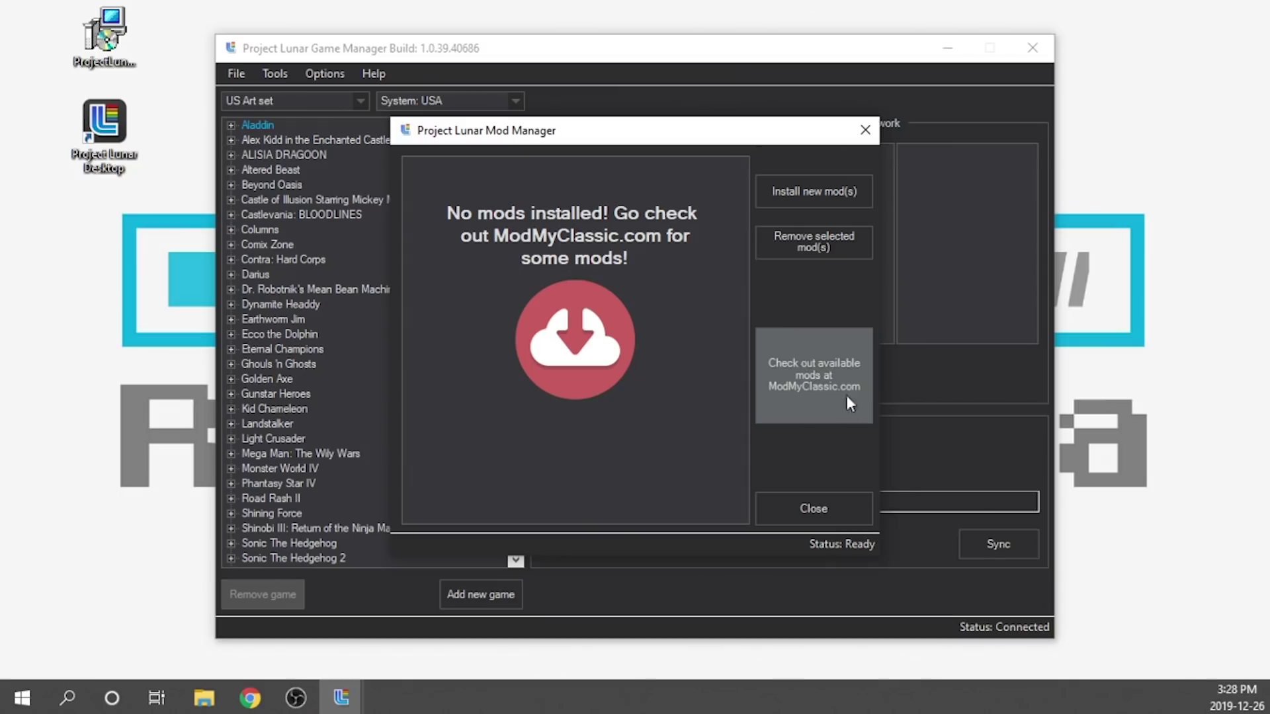
# Step: Download the EmulationStation mod from the ModMyClassic mods page to the Desktop and minimize the browser
pyautogui.click(808, 388)
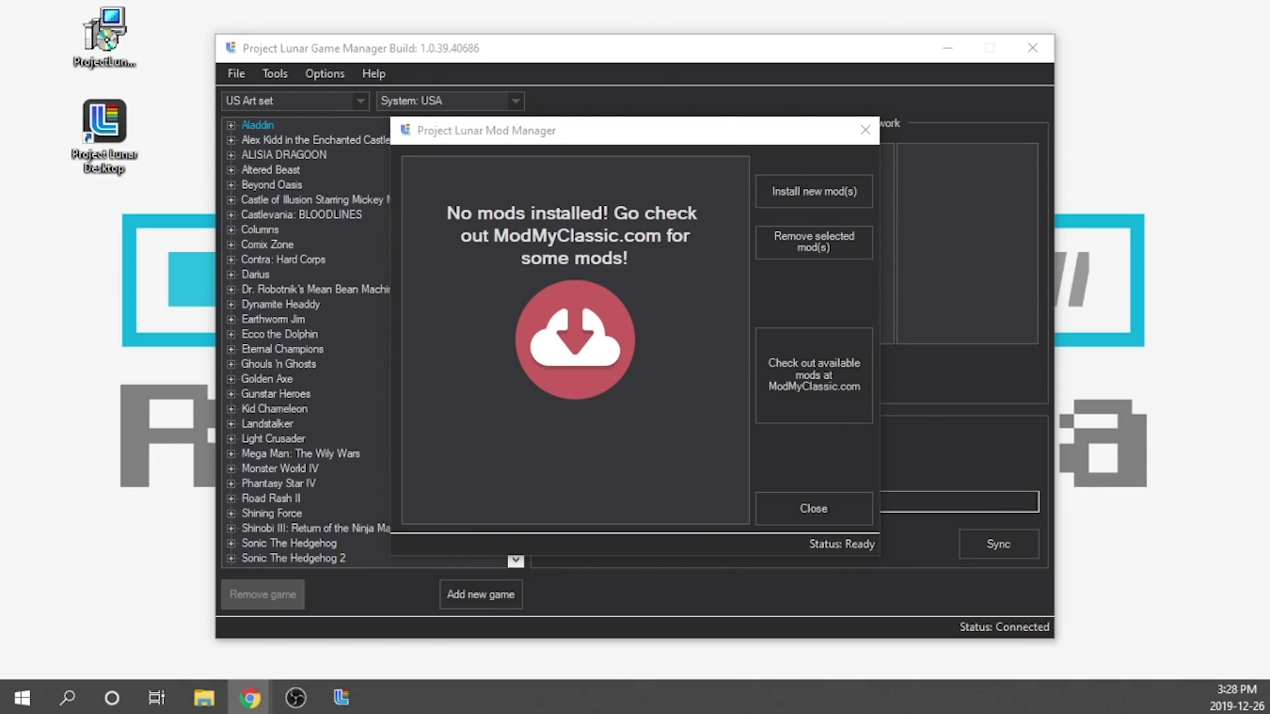
pyautogui.moveTo(208, 252); pyautogui.dragTo(508, 0)
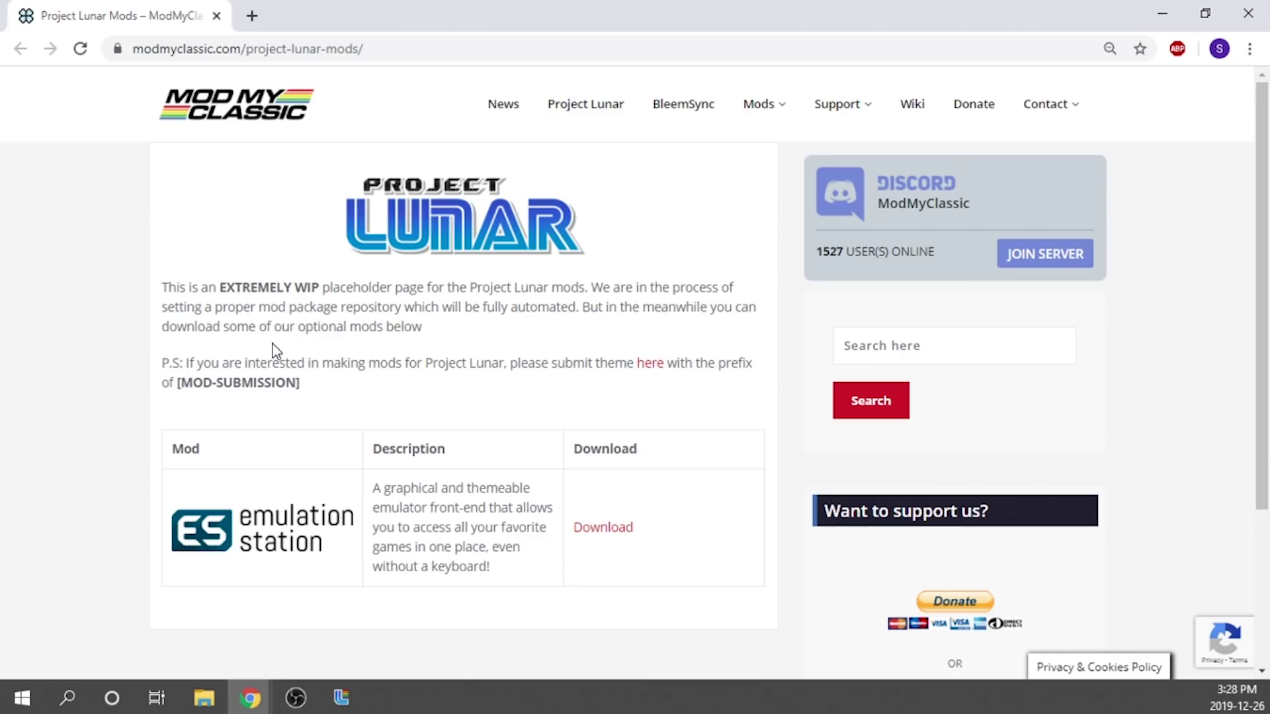
pyautogui.click(589, 534)
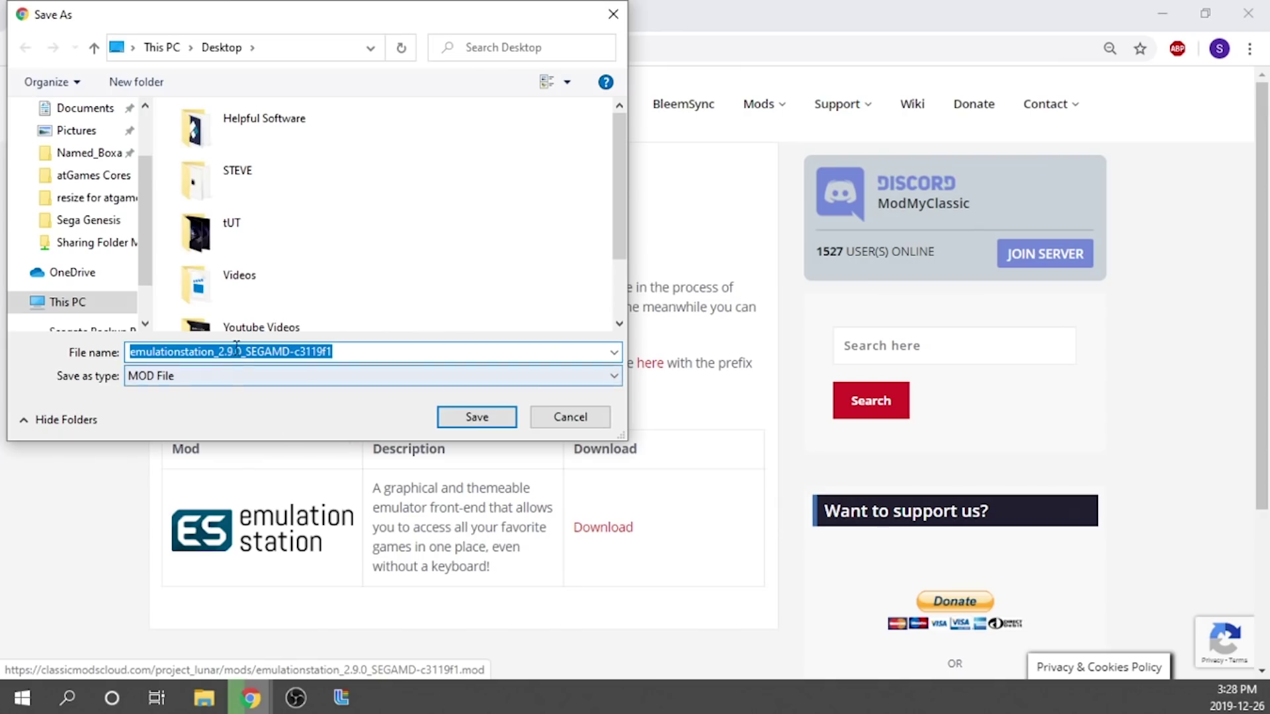
pyautogui.click(487, 415)
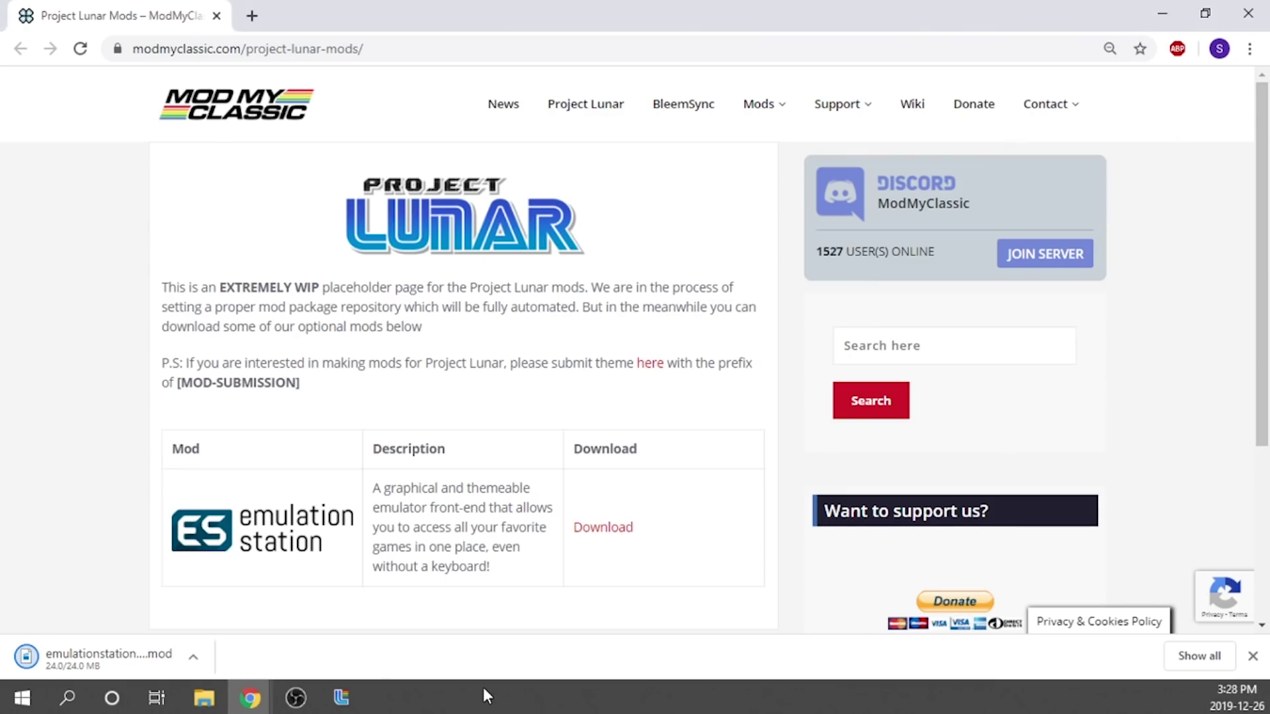
pyautogui.click(1161, 13)
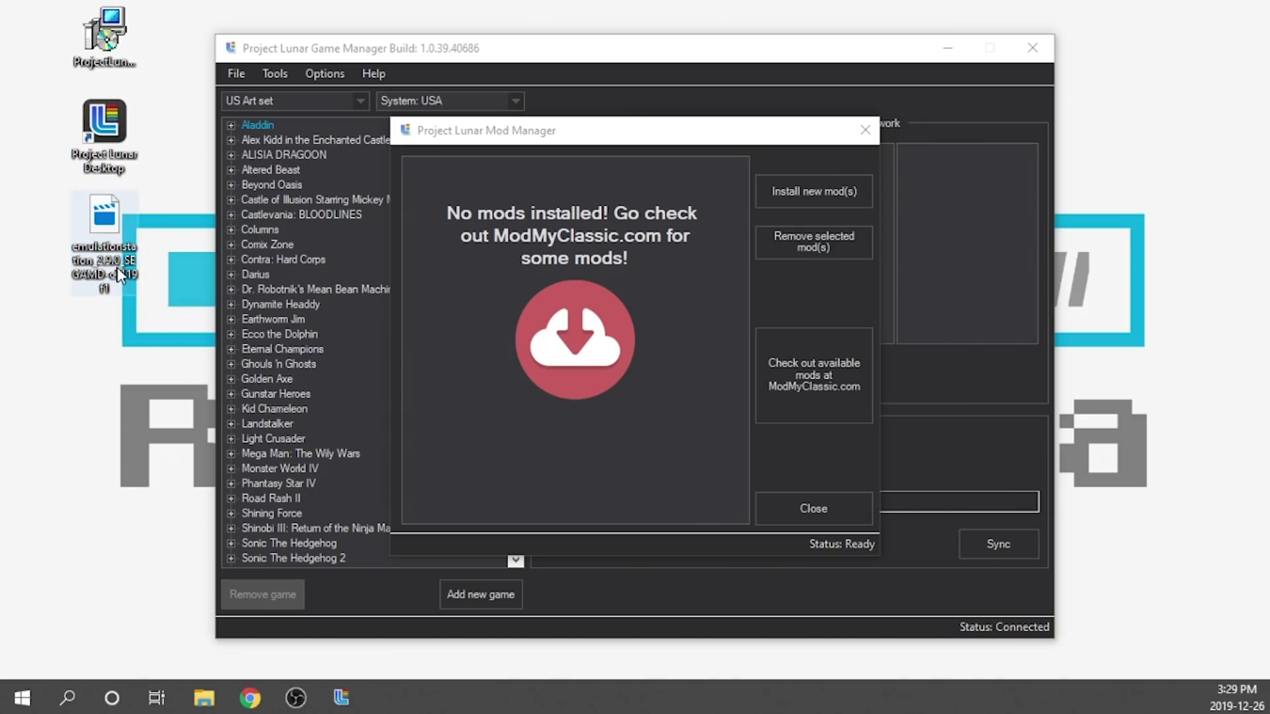
# Step: Try to install the emulationstation_2.9.0_SEGAMD-c3119f1 mod file from the Desktop, and close the mod manager
pyautogui.click(844, 190)
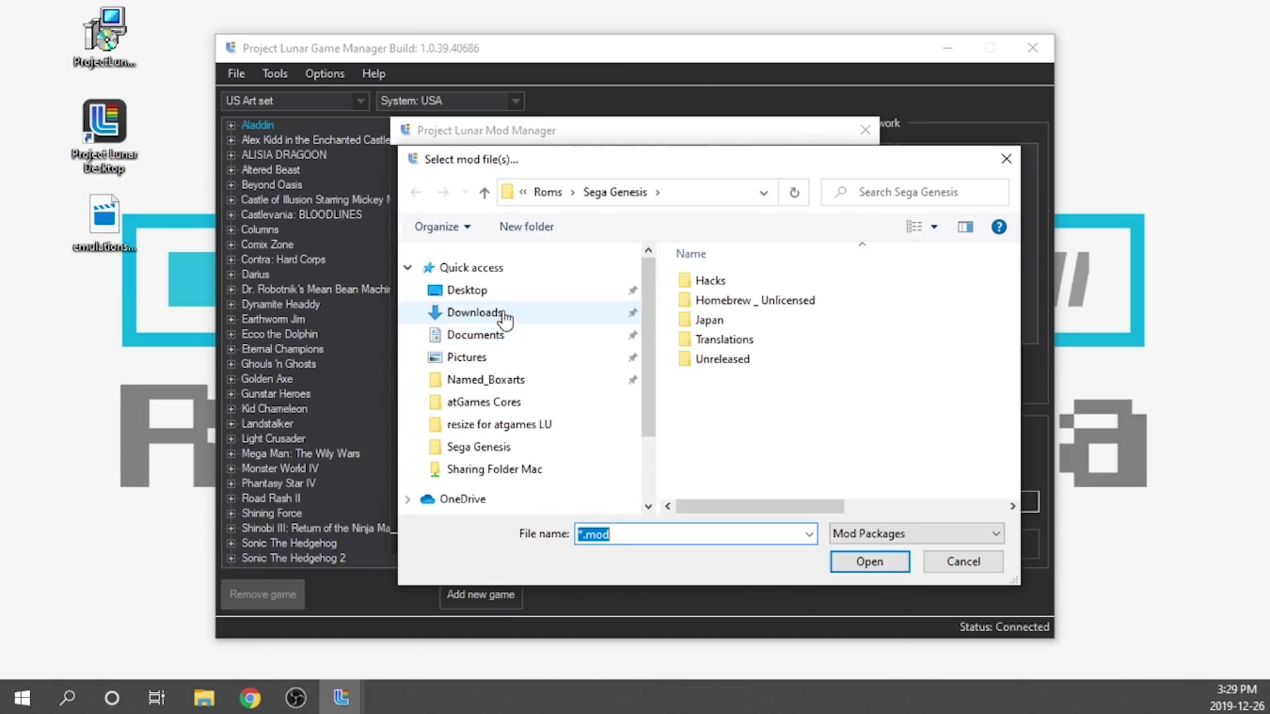
pyautogui.click(482, 291)
pyautogui.scroll(-2, 830, 307)
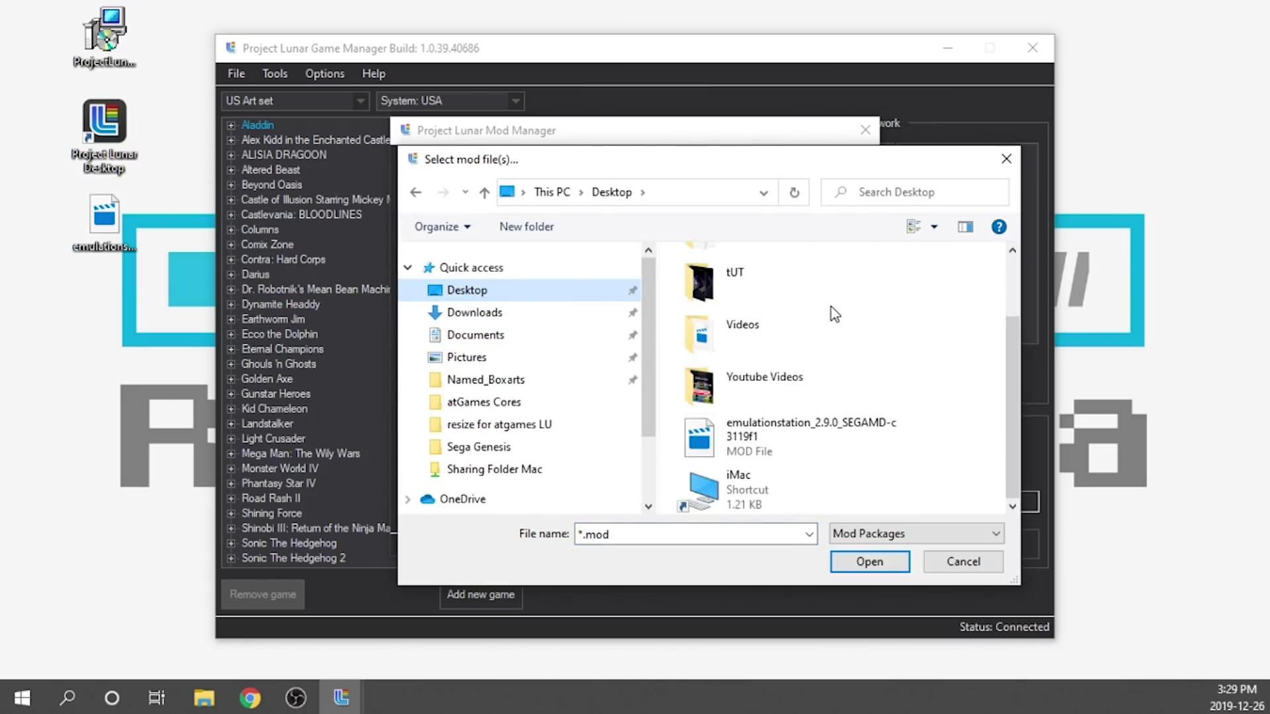
pyautogui.click(779, 451)
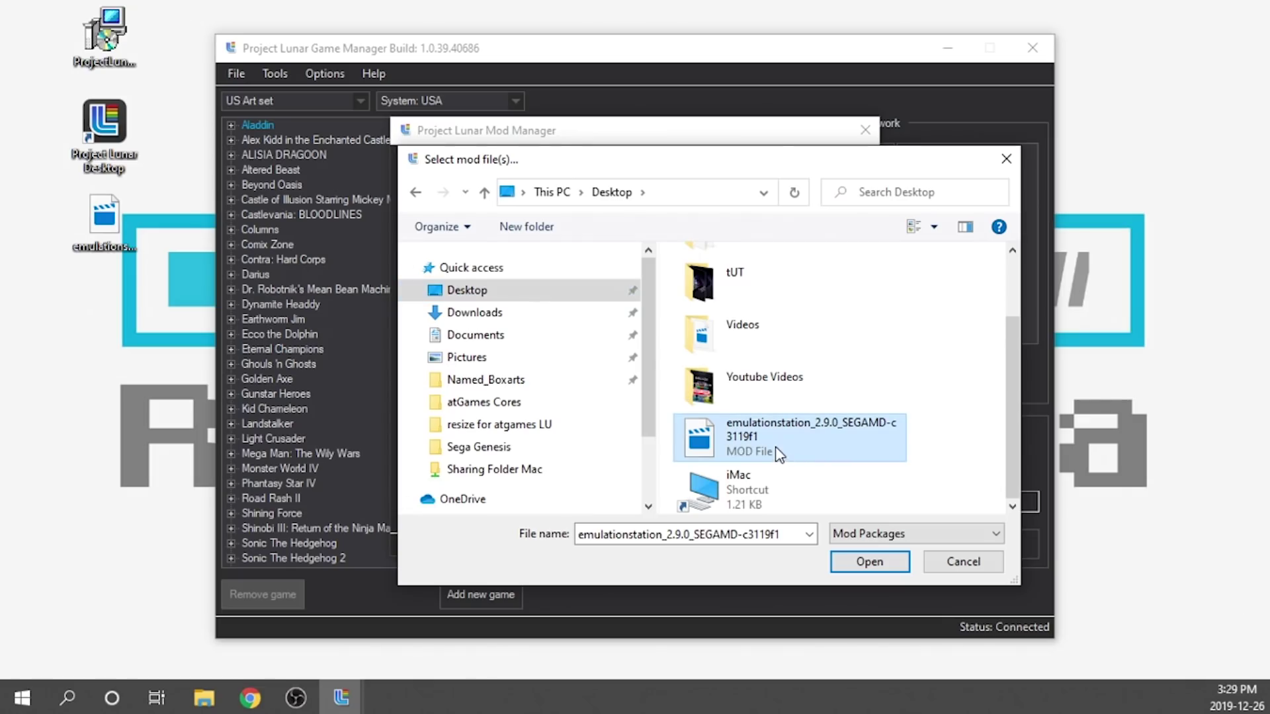
pyautogui.doubleClick(776, 447)
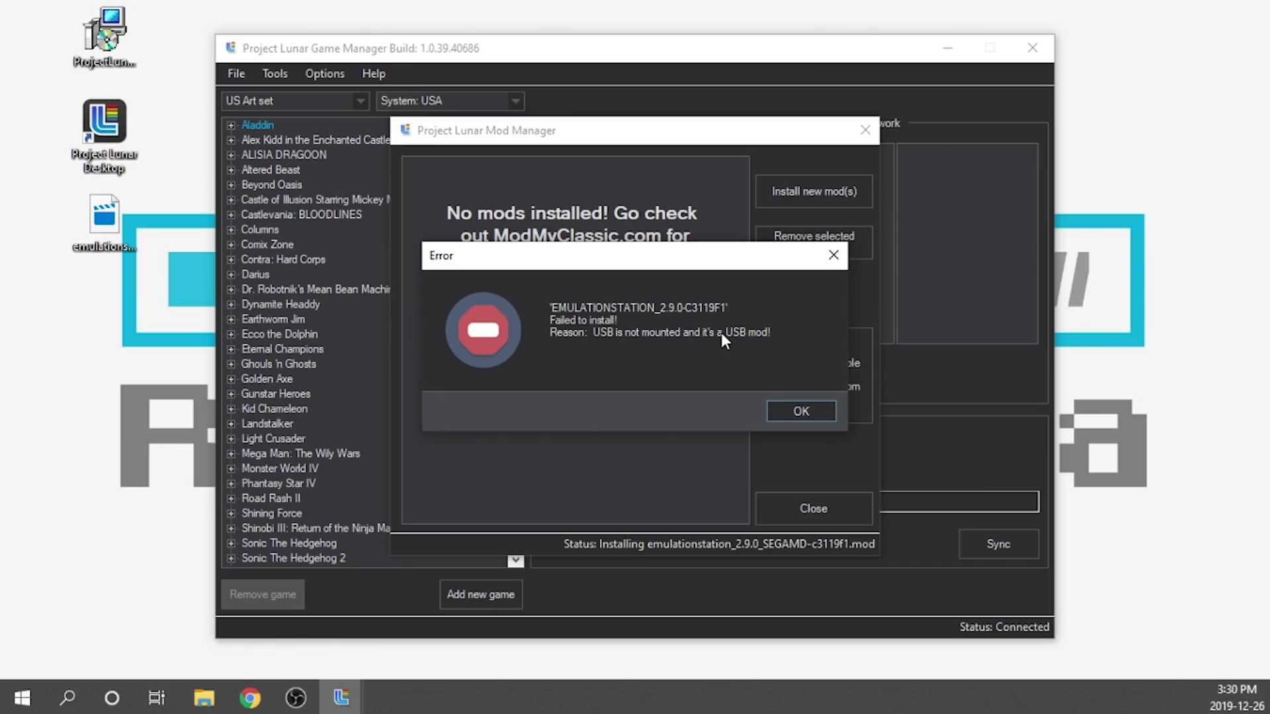
pyautogui.click(786, 407)
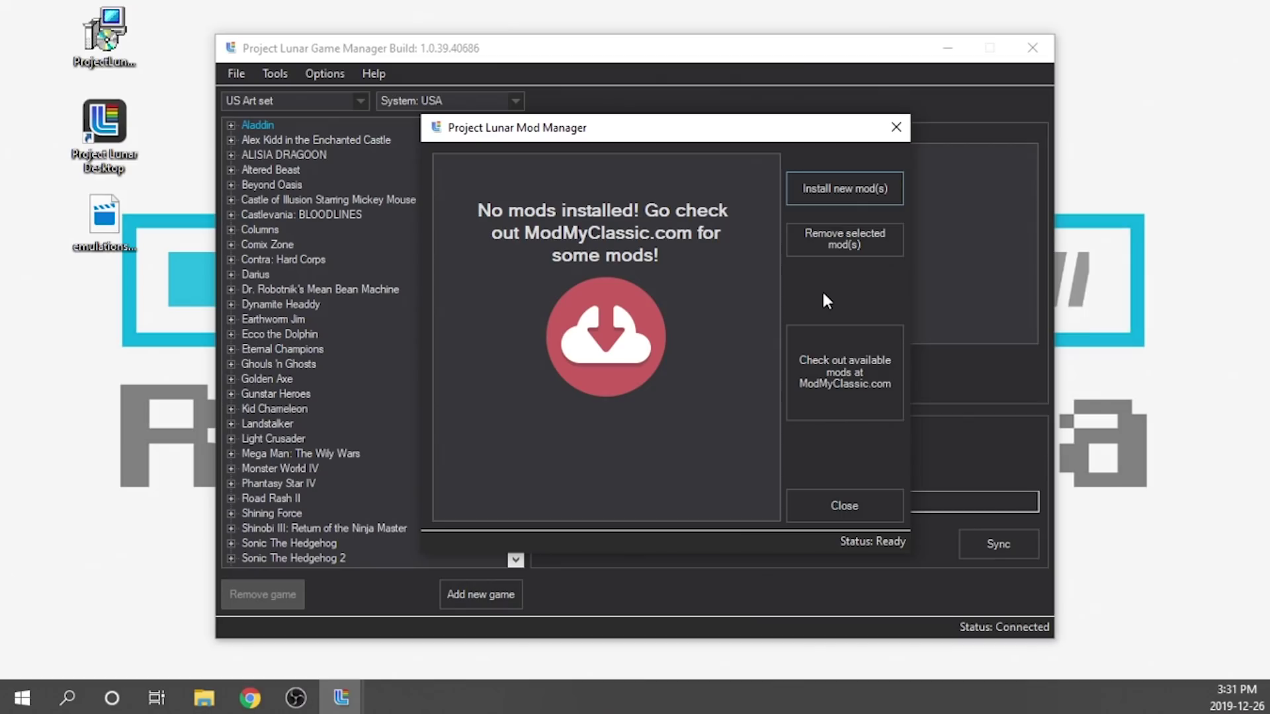
pyautogui.click(864, 509)
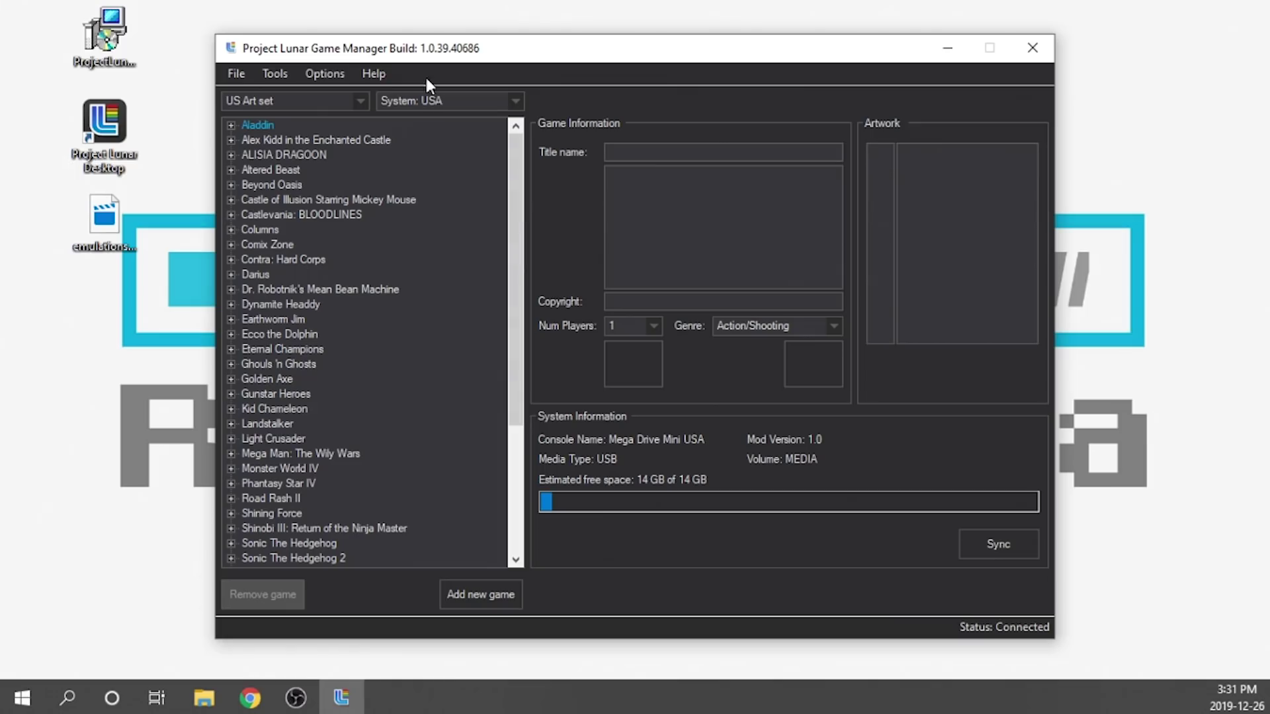
# Step: Reopen the mod manager, install the emulationstation_2.9.0_SEGAMD-c3119f1 mod from the Desktop with USB media in use, and close the manager
pyautogui.click(275, 73)
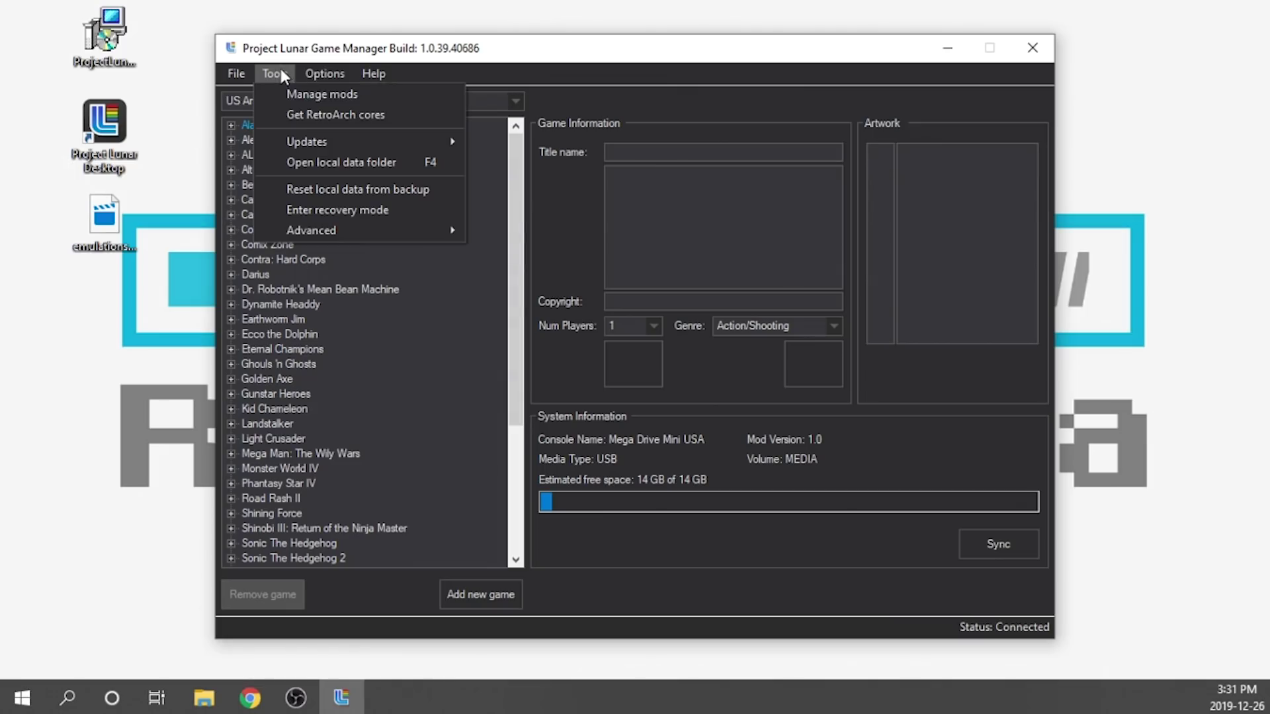
pyautogui.click(304, 97)
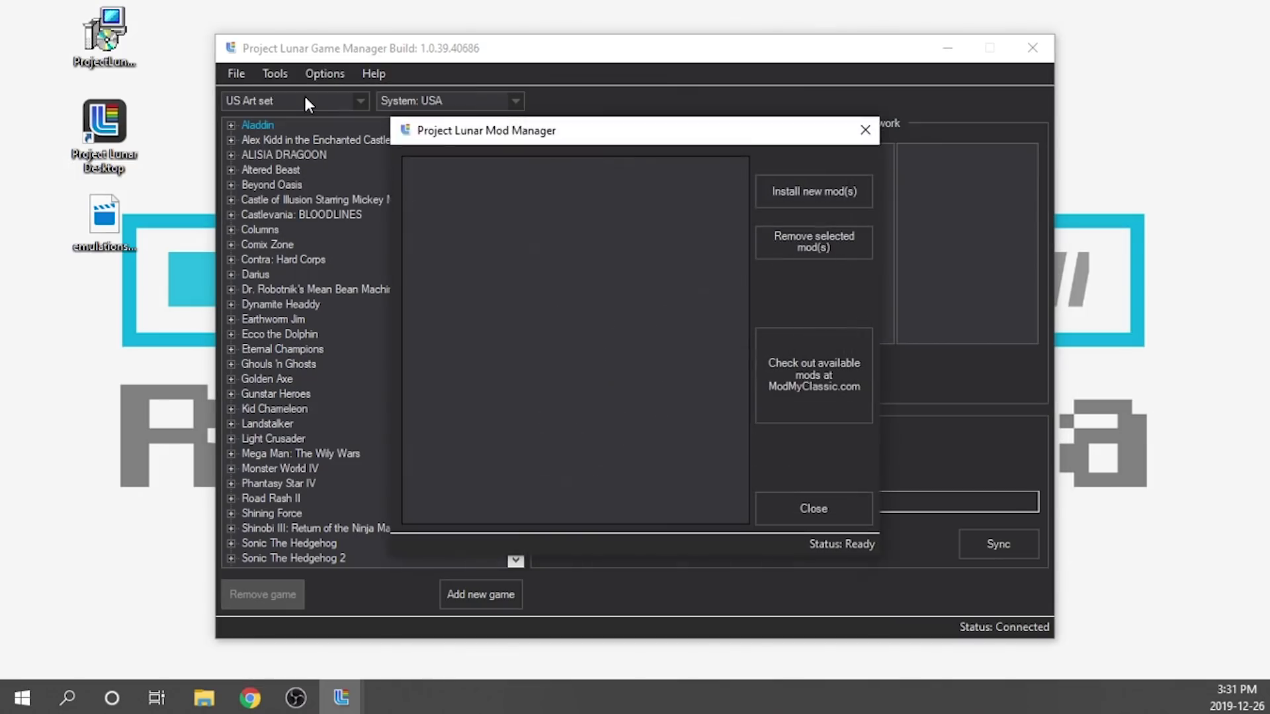
pyautogui.click(835, 188)
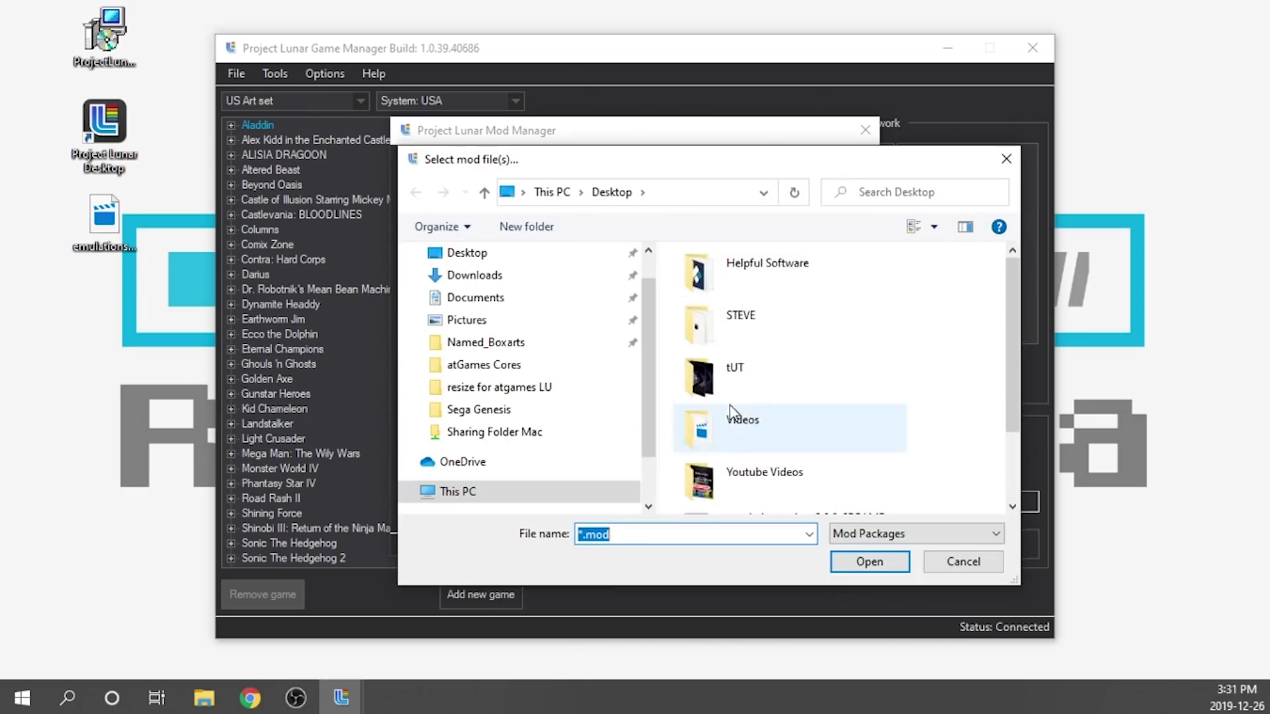
pyautogui.click(767, 445)
pyautogui.doubleClick(767, 443)
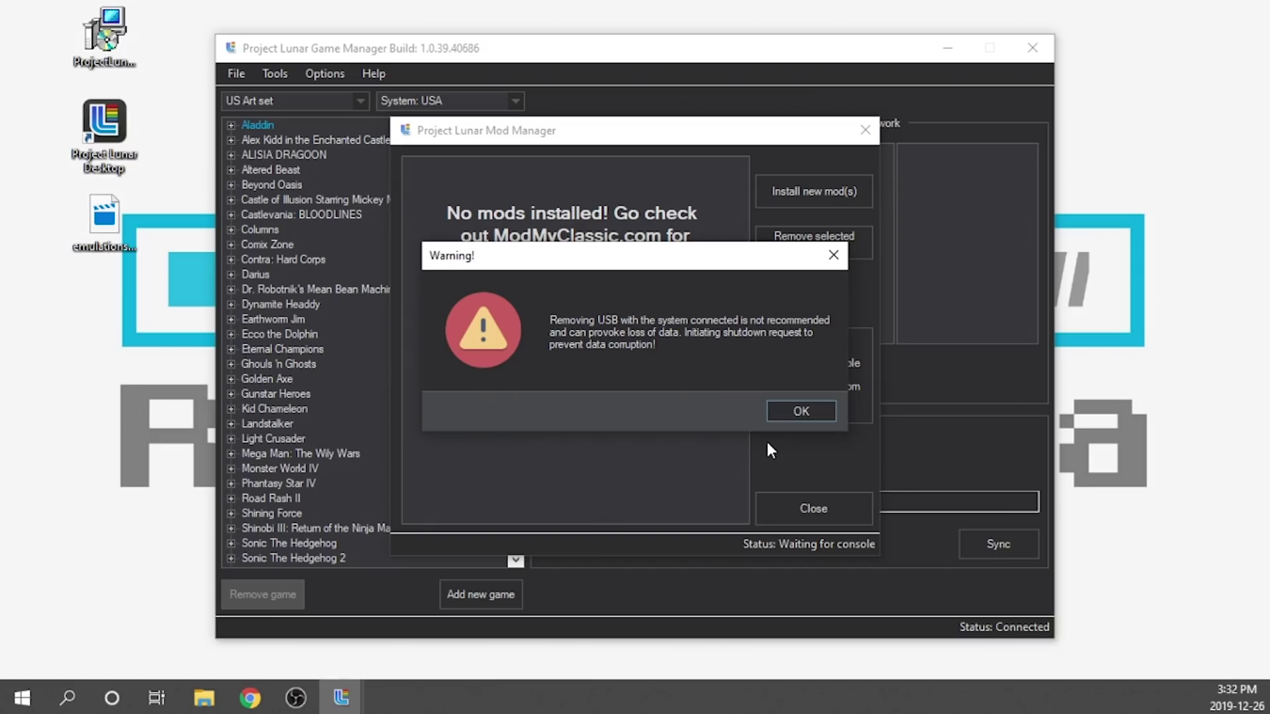
pyautogui.click(788, 411)
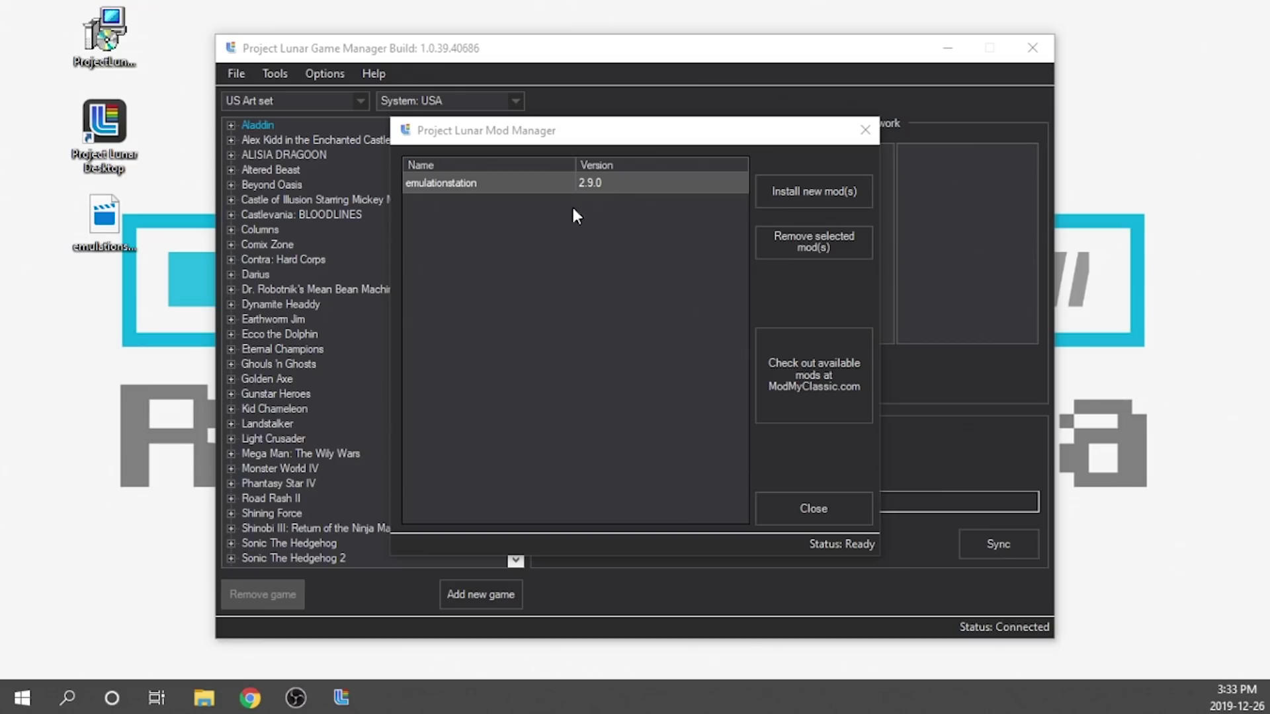
pyautogui.click(577, 135)
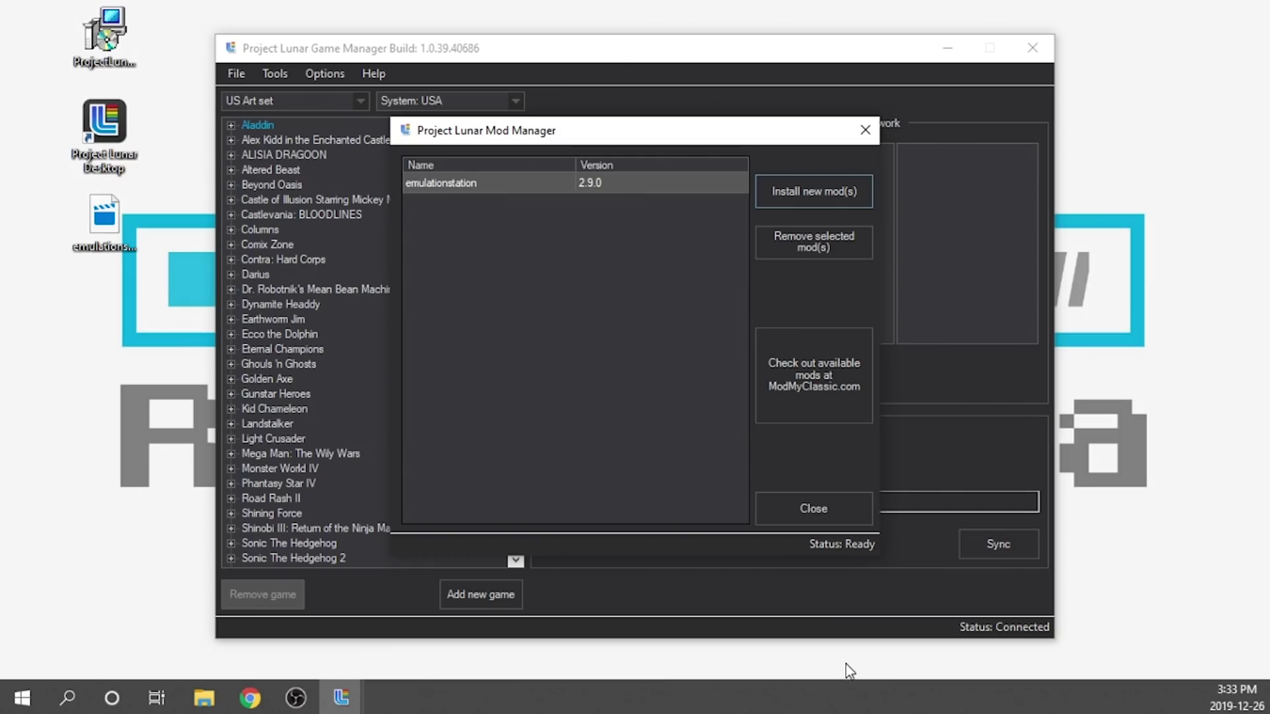
pyautogui.click(802, 510)
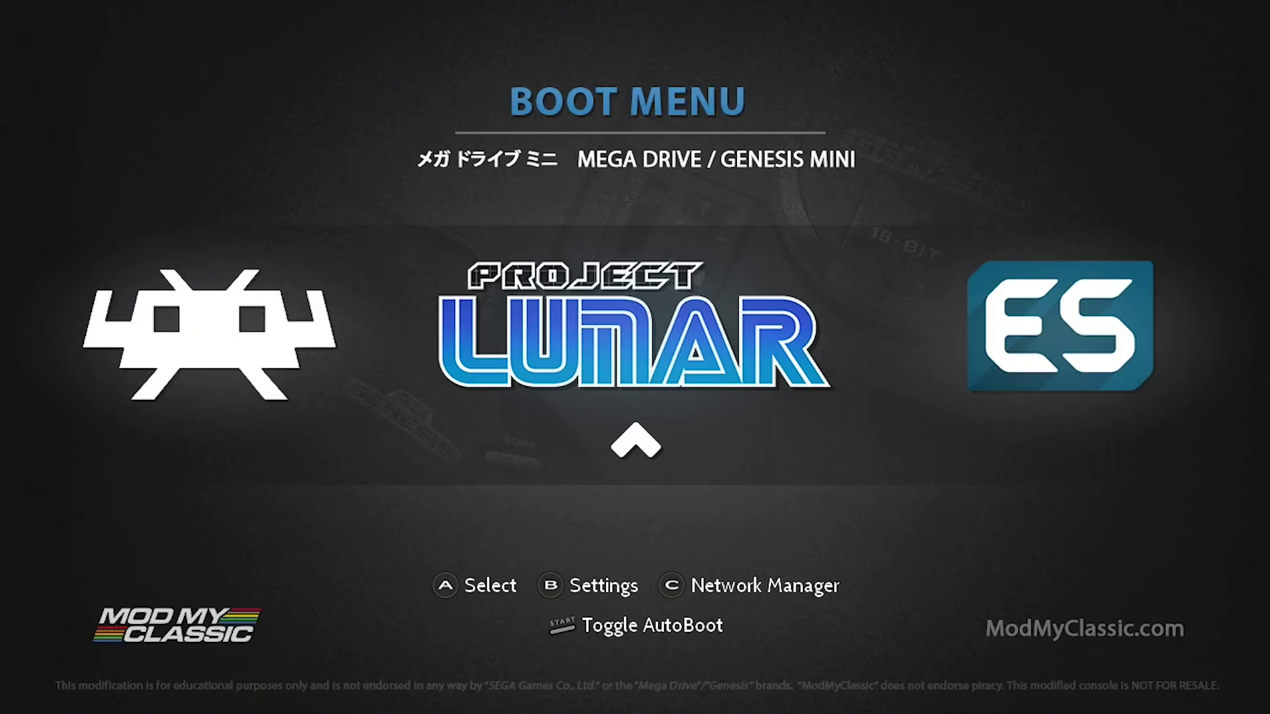
# Step: Launch EmulationStation from the console's boot menu
pyautogui.press('Right')
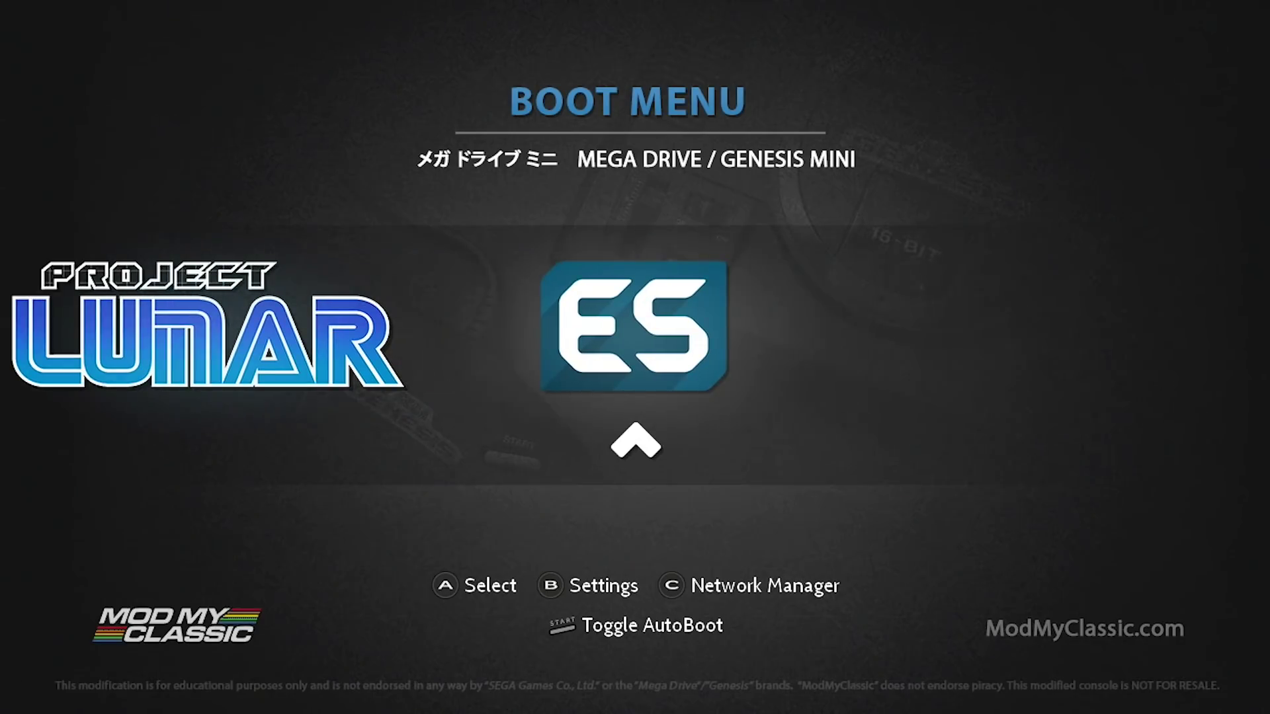
pyautogui.press('Return')
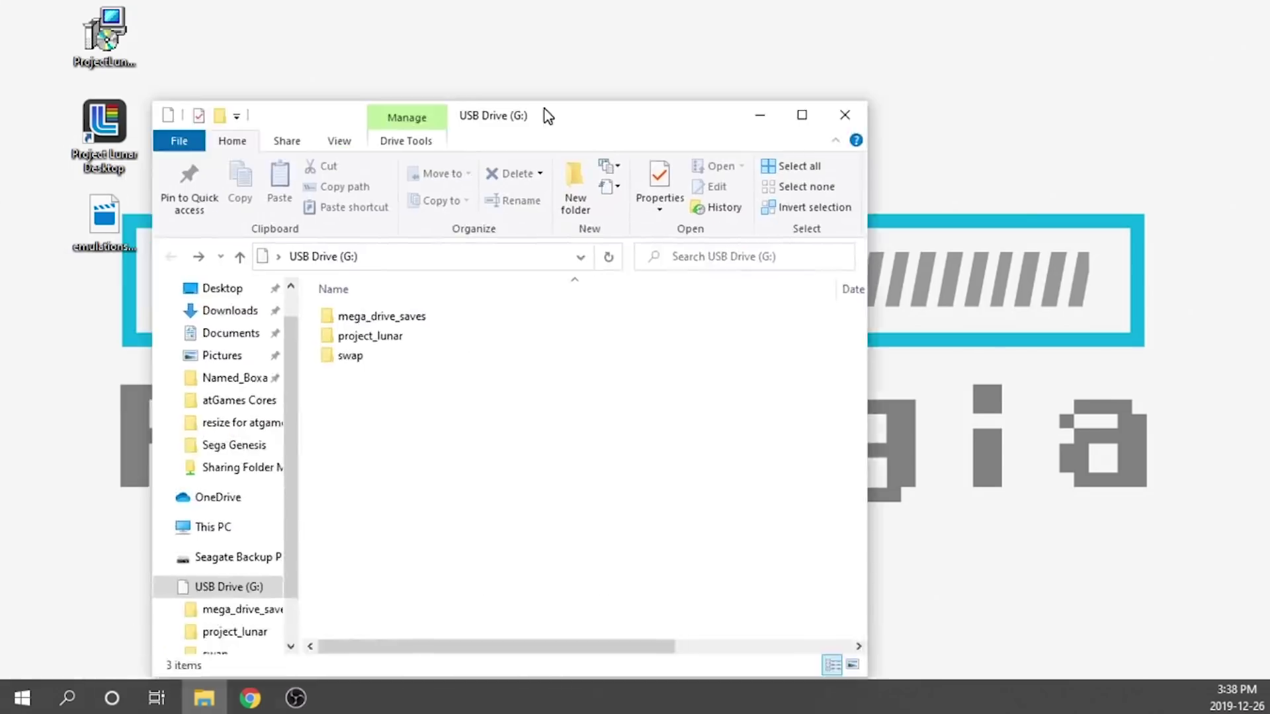
# Step: Browse the system folders in project_lunar/roms on USB Drive (G:) and open the gbc folder
pyautogui.moveTo(544, 113); pyautogui.dragTo(689, 65)
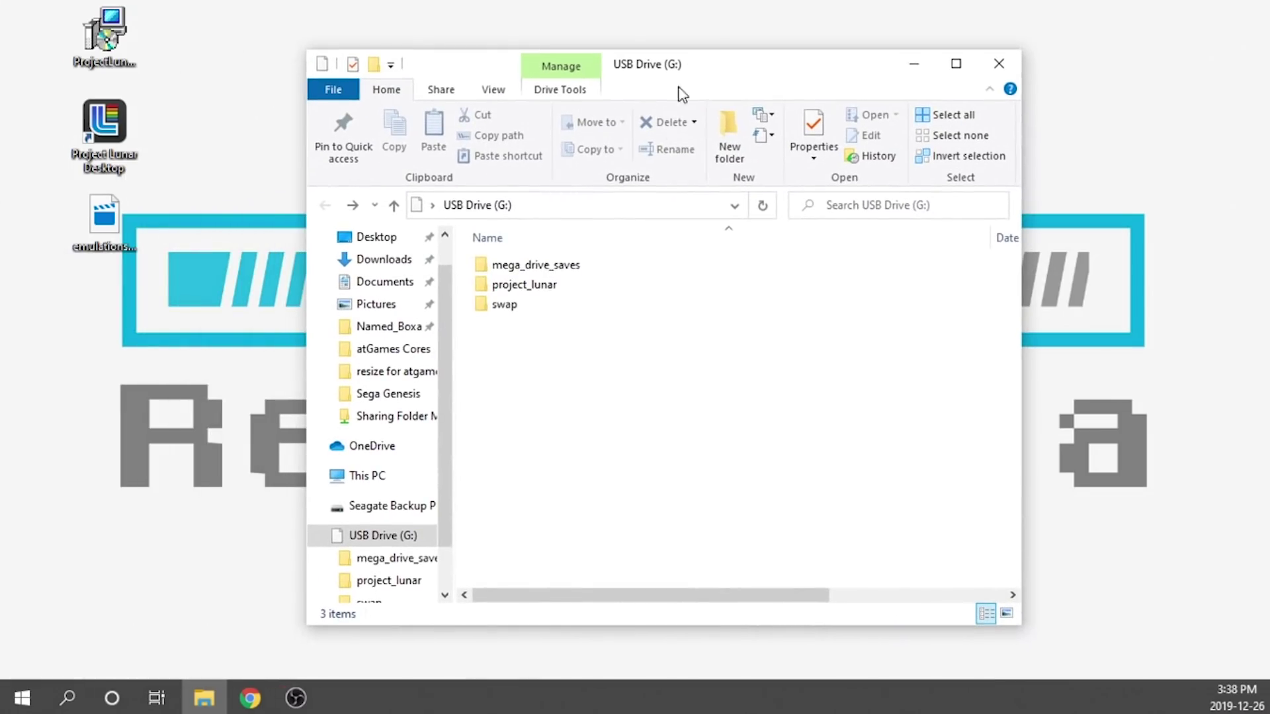
pyautogui.doubleClick(542, 291)
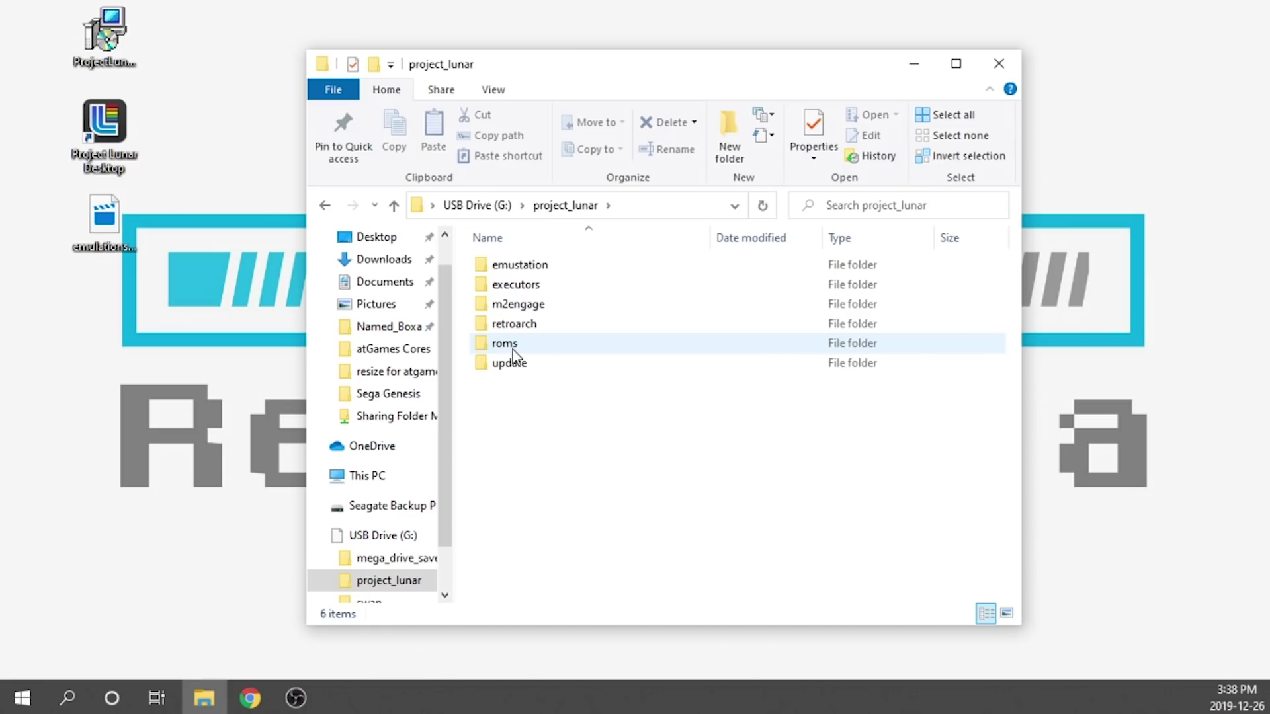
pyautogui.moveTo(513, 351)
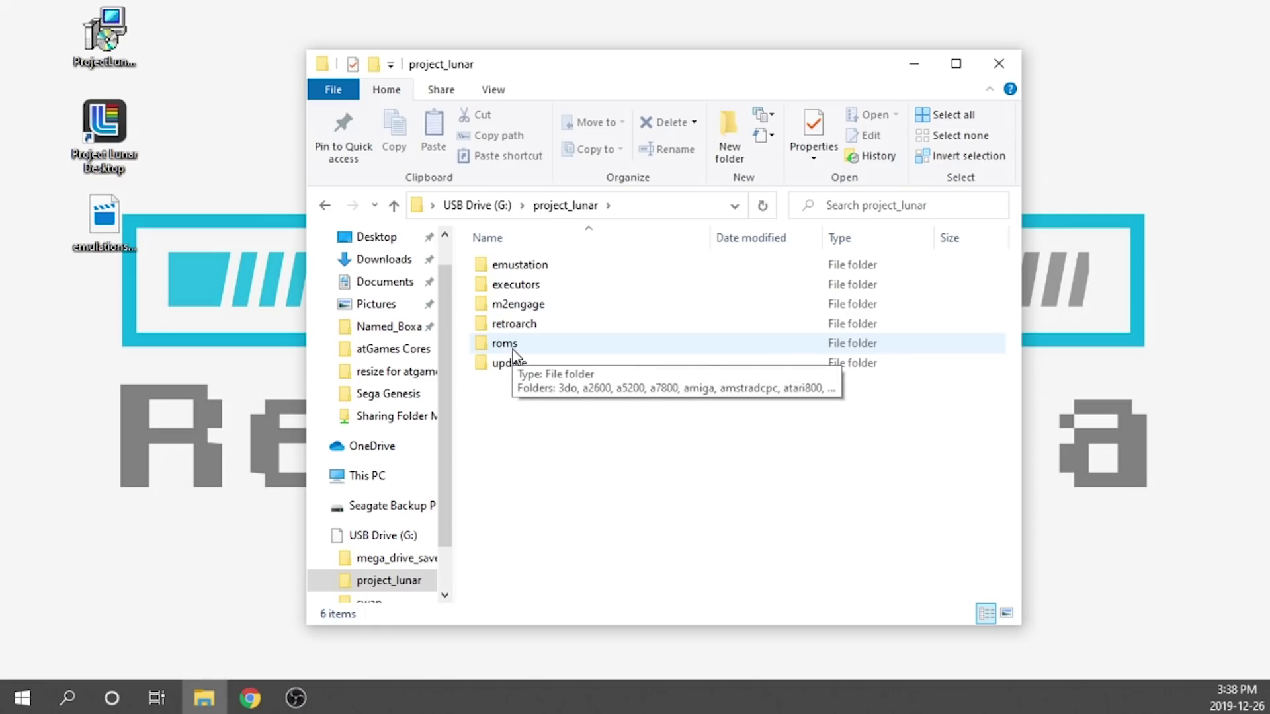
pyautogui.doubleClick(513, 350)
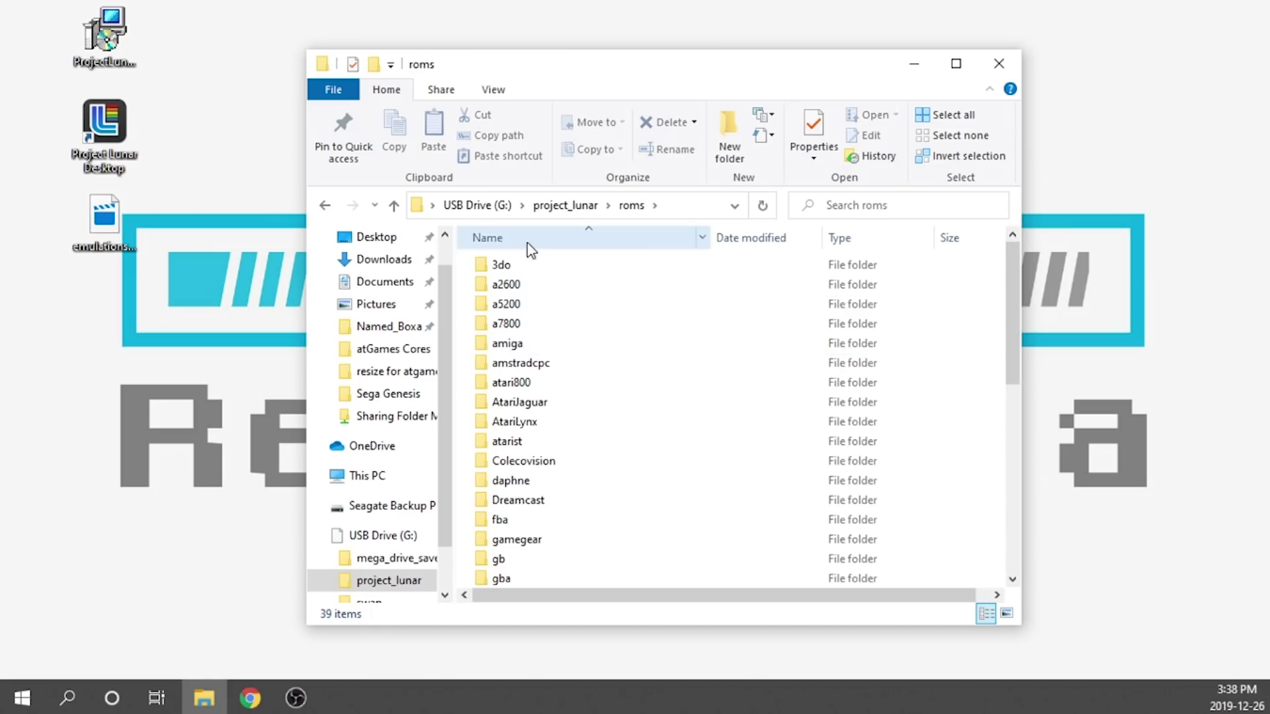
pyautogui.scroll(-8, 519, 368)
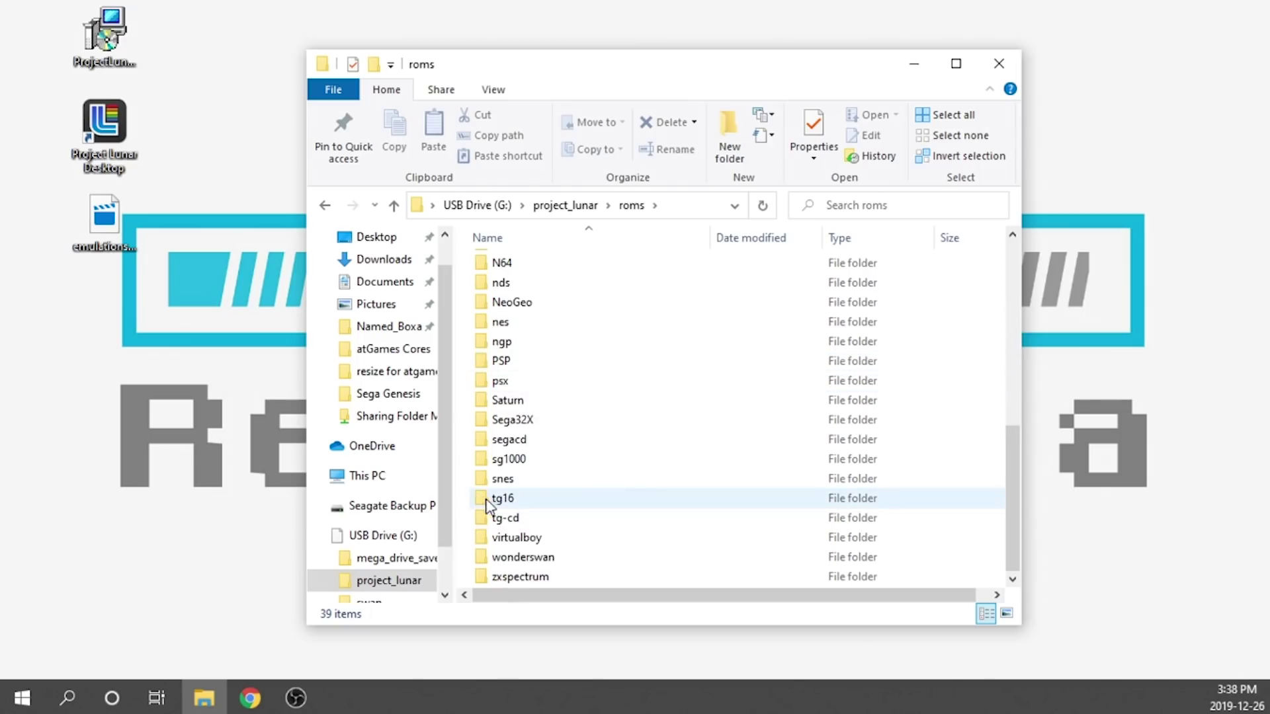
pyautogui.scroll(2, 566, 445)
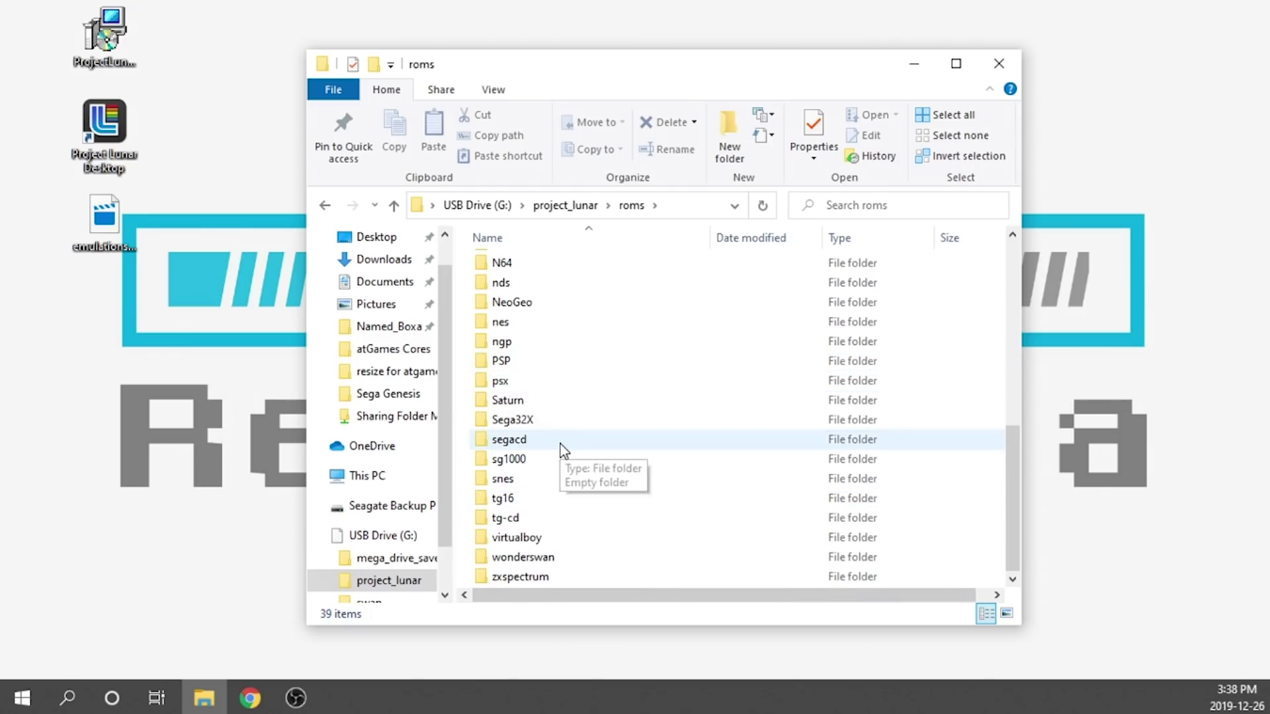
pyautogui.moveTo(625, 514)
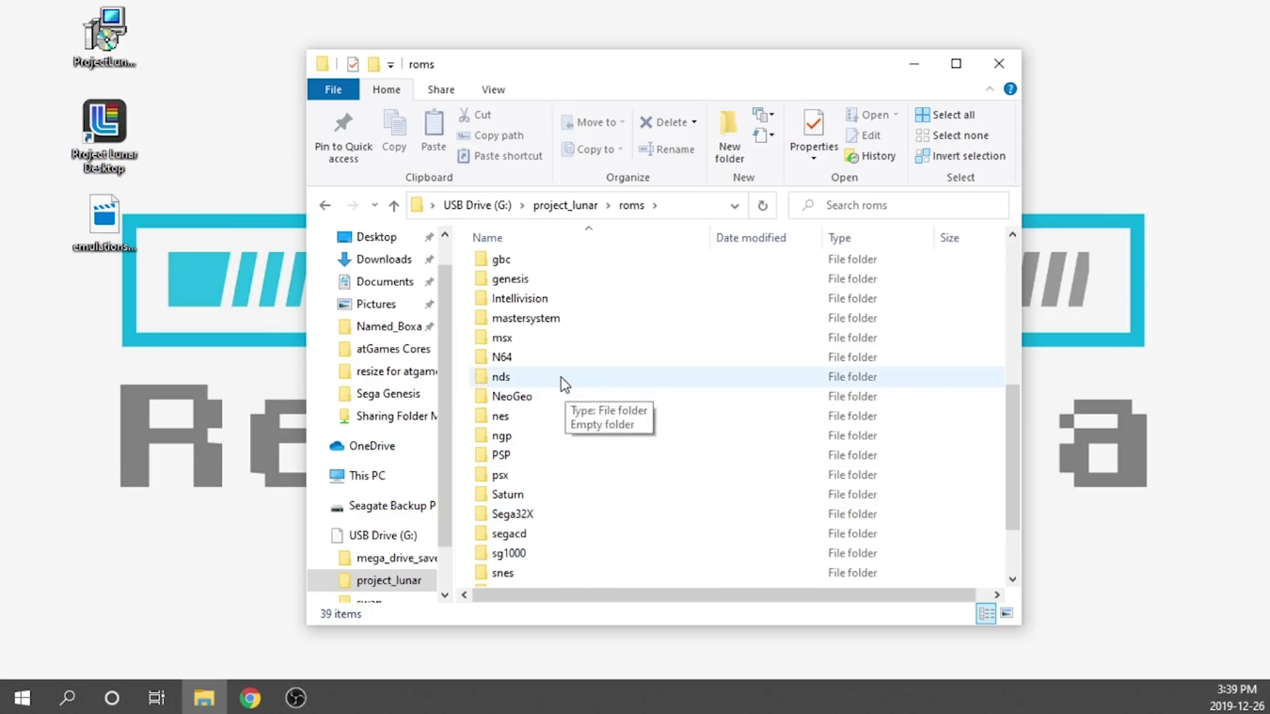
pyautogui.doubleClick(522, 260)
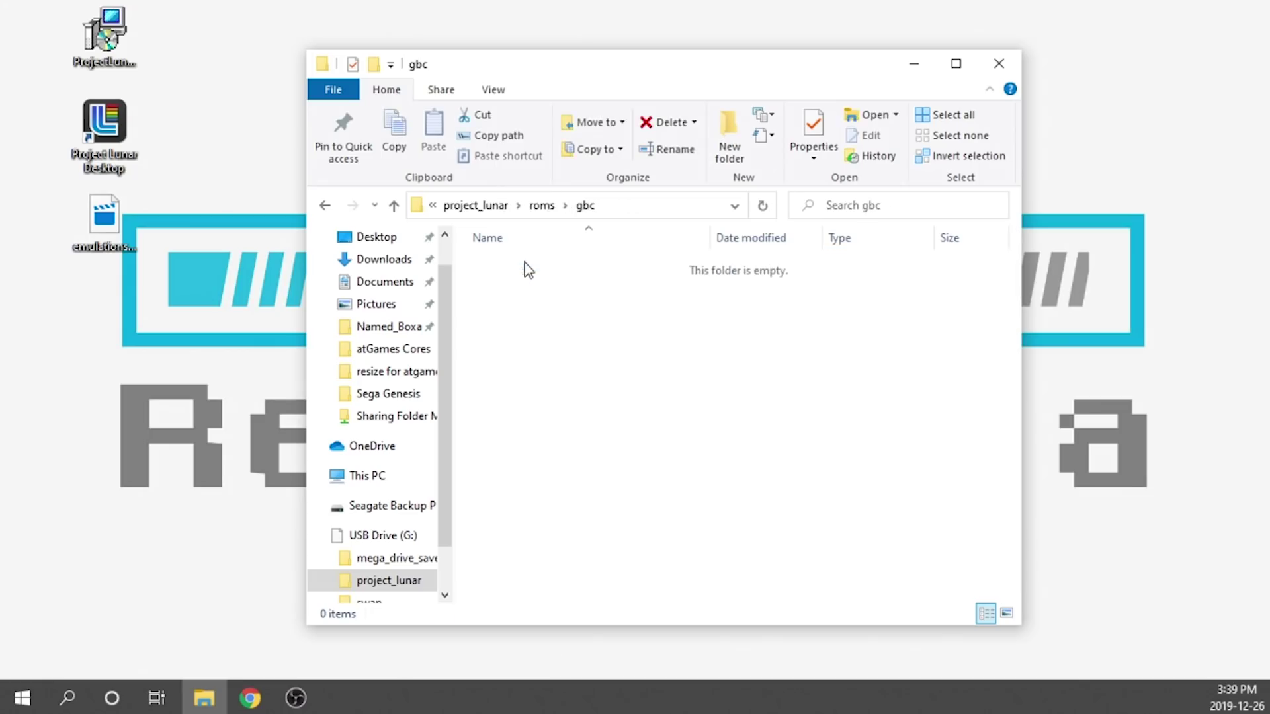
# Step: Leave the gbc folder, return to project_lunar on the USB drive, and open its retroarch/cores folder
pyautogui.click(324, 205)
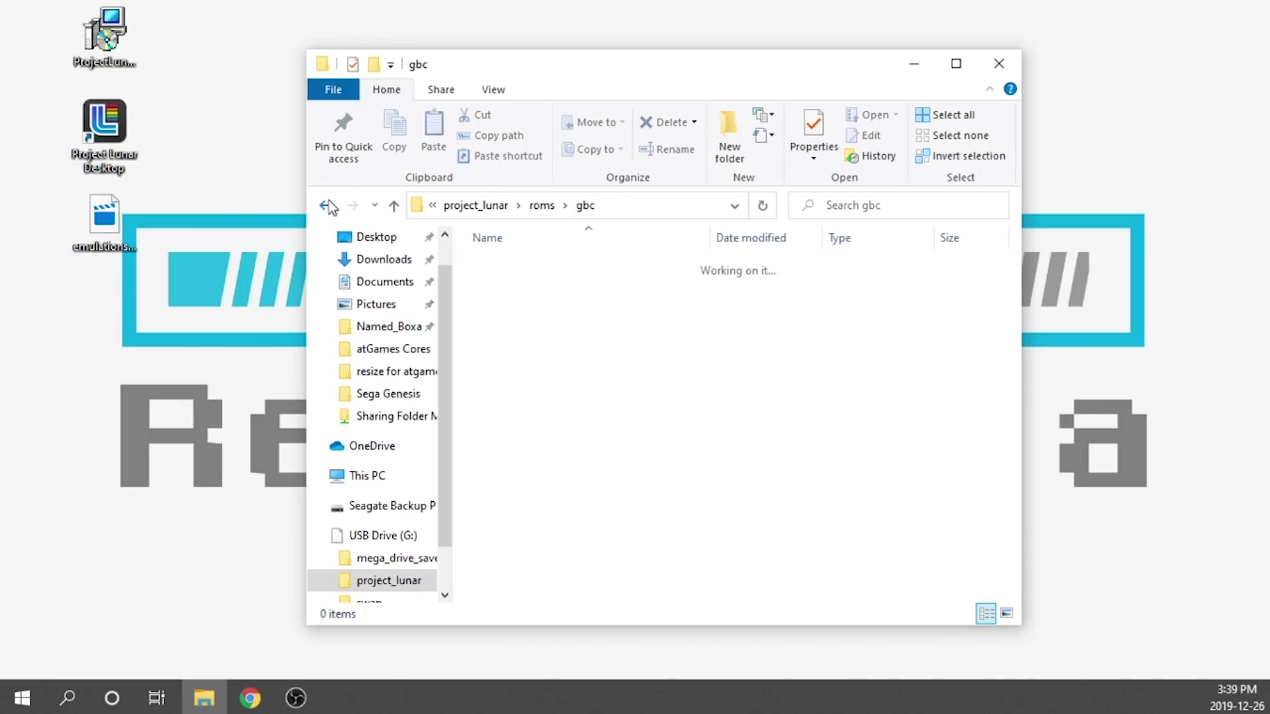
pyautogui.scroll(1, 760, 420)
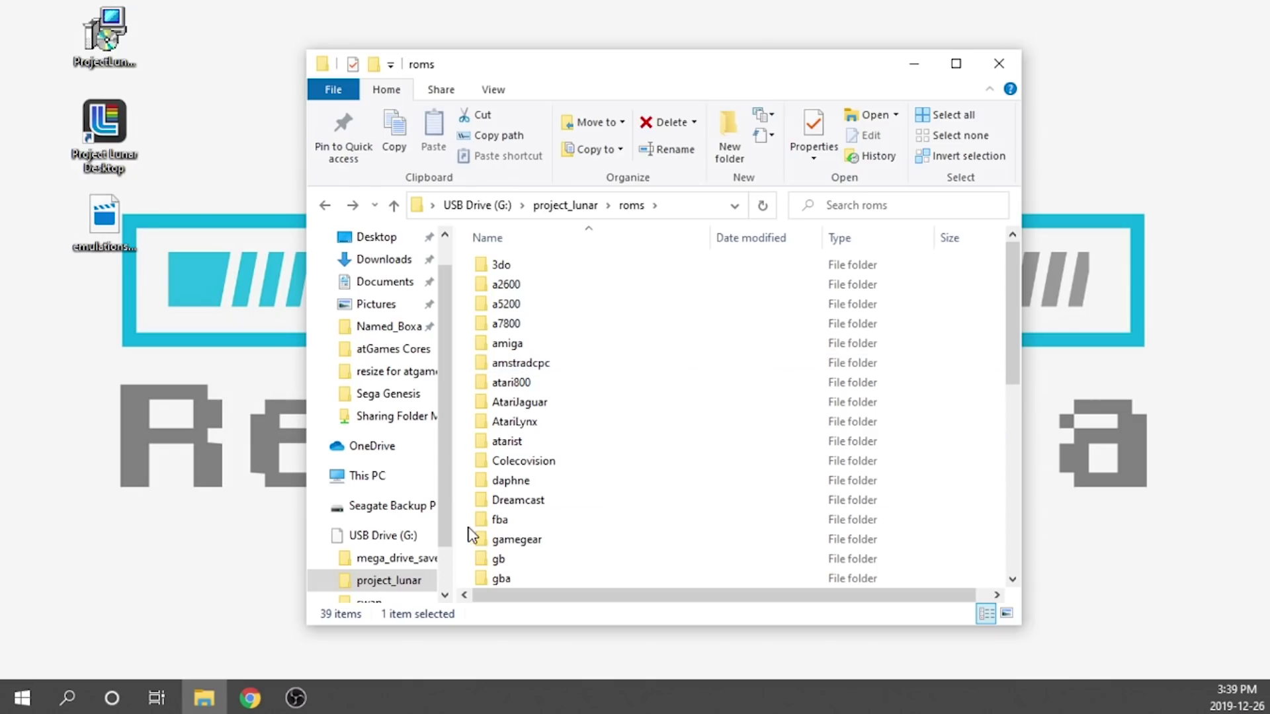
pyautogui.scroll(-5, 566, 503)
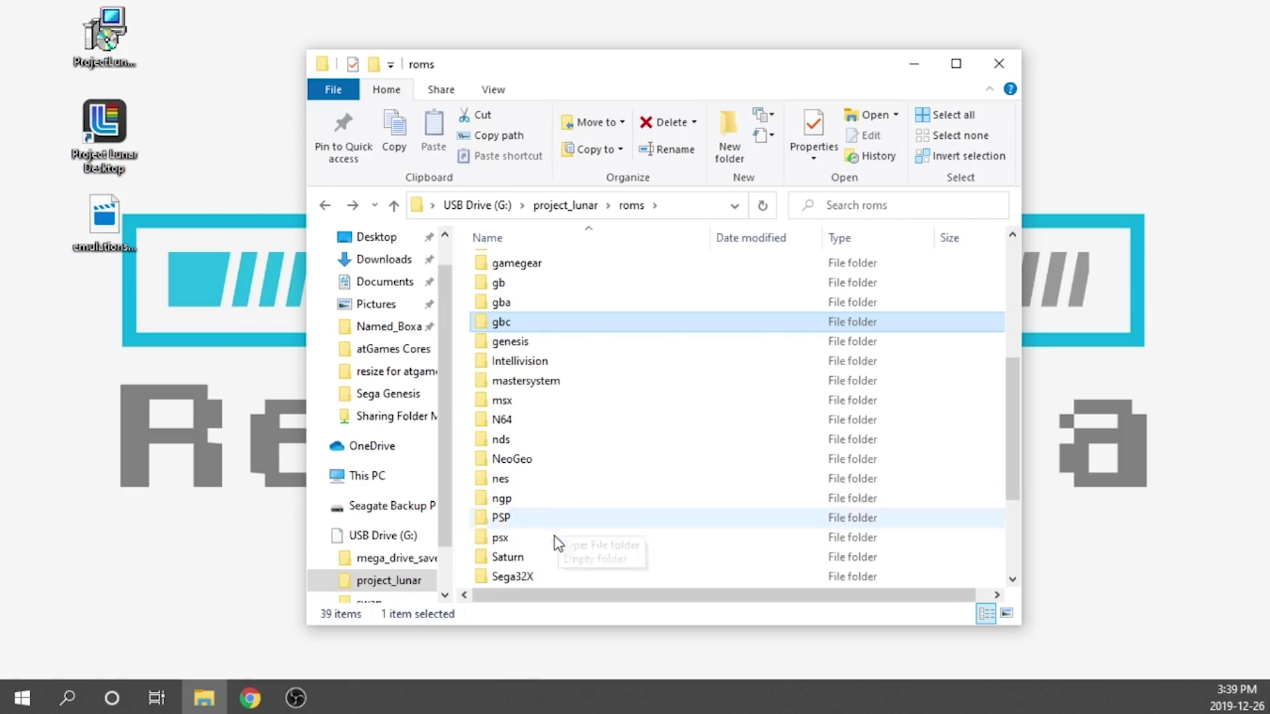
pyautogui.click(326, 206)
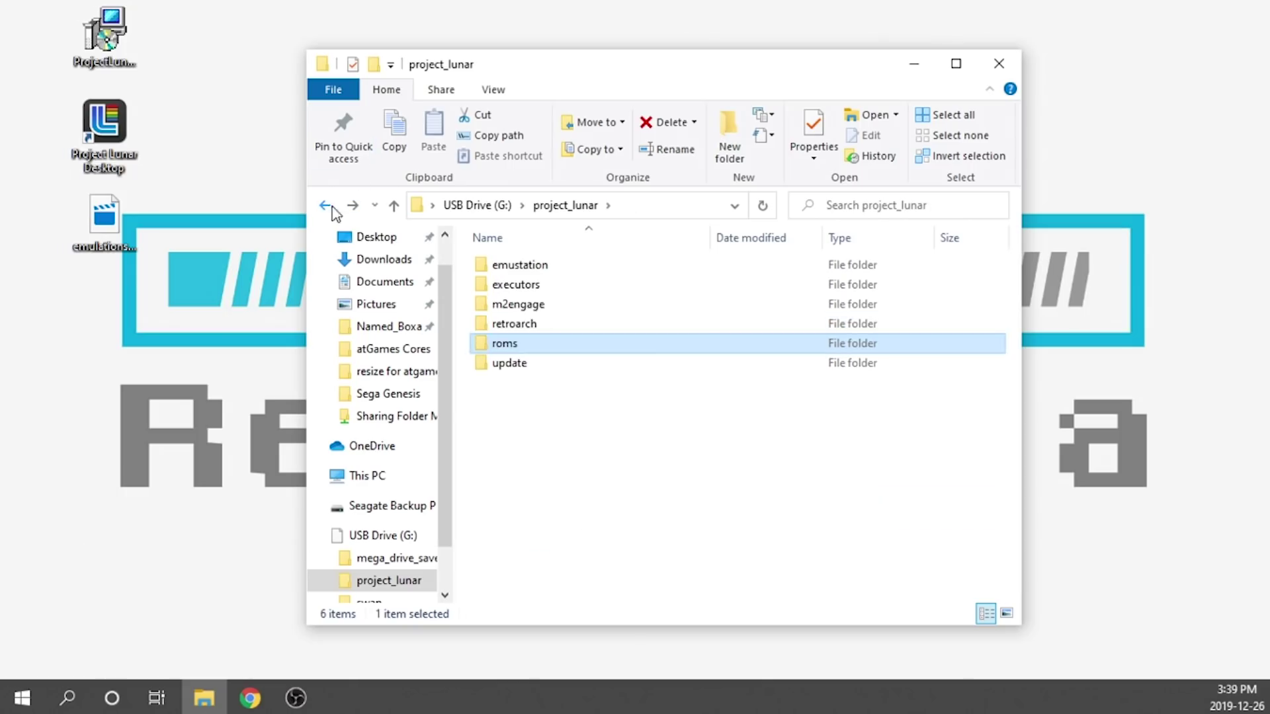
pyautogui.doubleClick(521, 324)
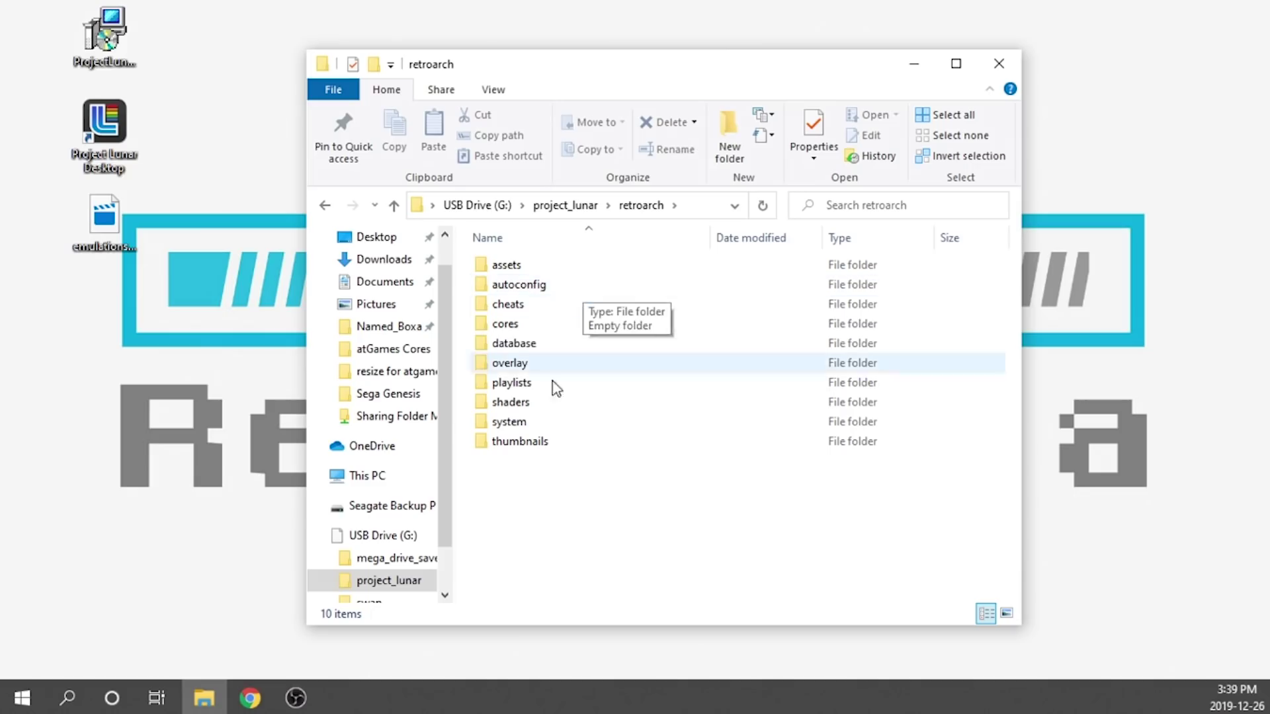
pyautogui.doubleClick(535, 325)
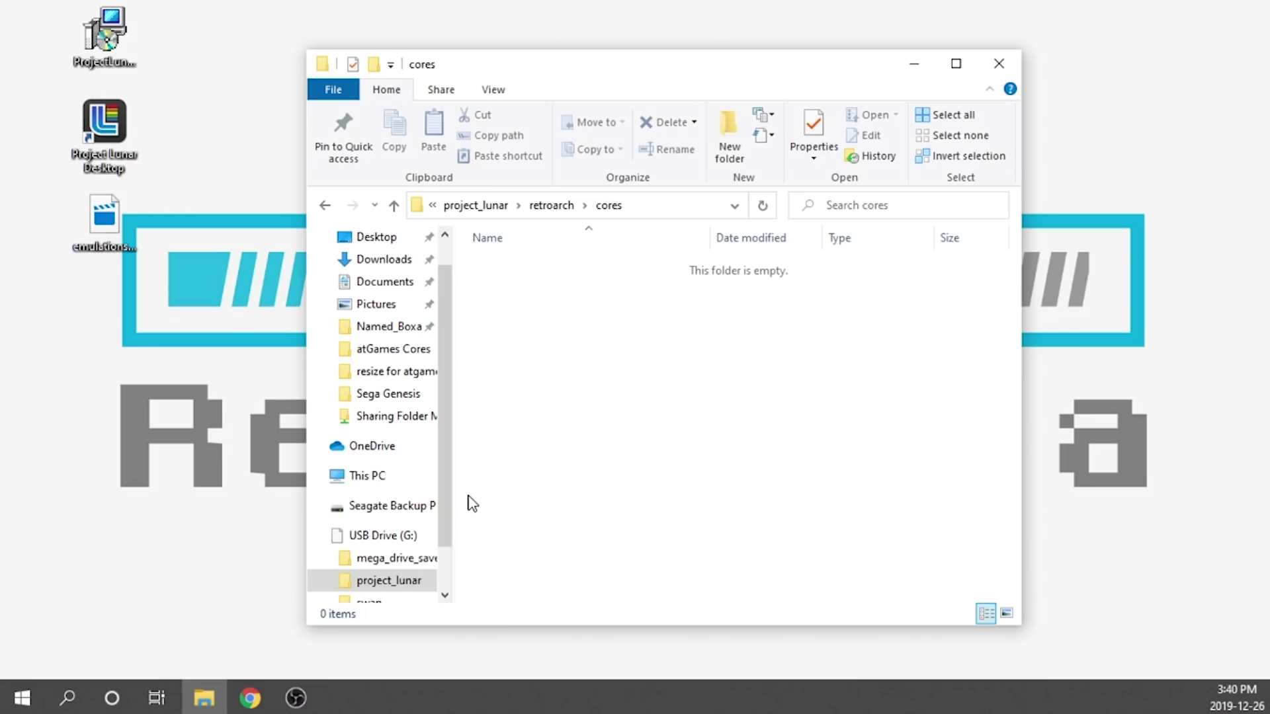
# Step: Copy all the libretro core files from the _all_cores folder into project_lunar/retroarch/cores, and close the source window
pyautogui.moveTo(502, 64); pyautogui.dragTo(740, 74)
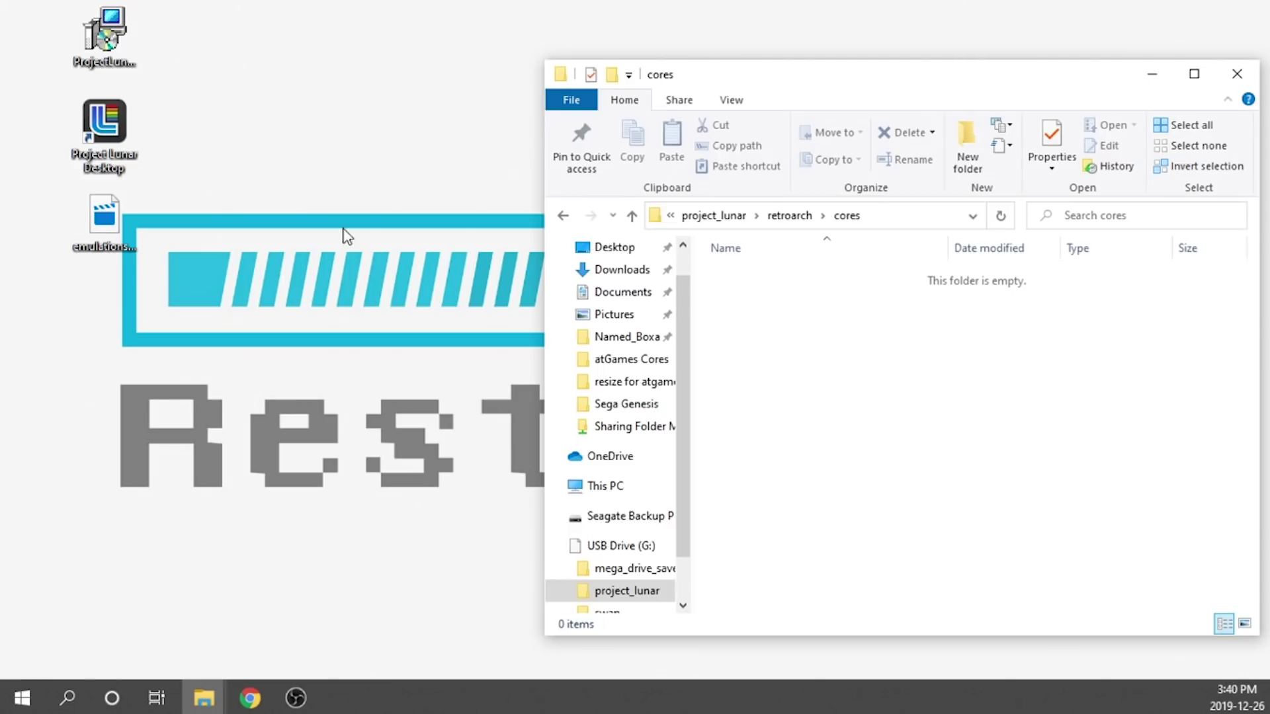
pyautogui.moveTo(133, 125); pyautogui.dragTo(279, 93)
pyautogui.click(233, 510)
pyautogui.hotkey('ctrl', 'a')
pyautogui.moveTo(394, 485); pyautogui.dragTo(840, 456)
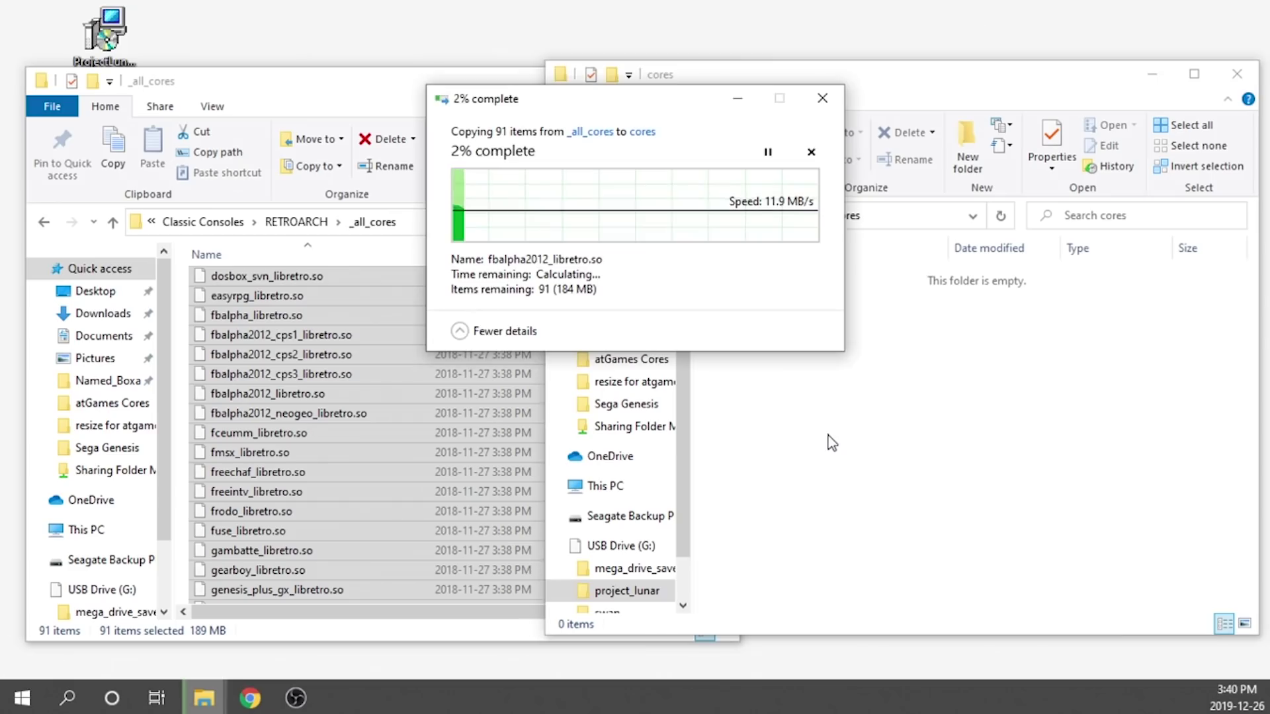
pyautogui.click(288, 78)
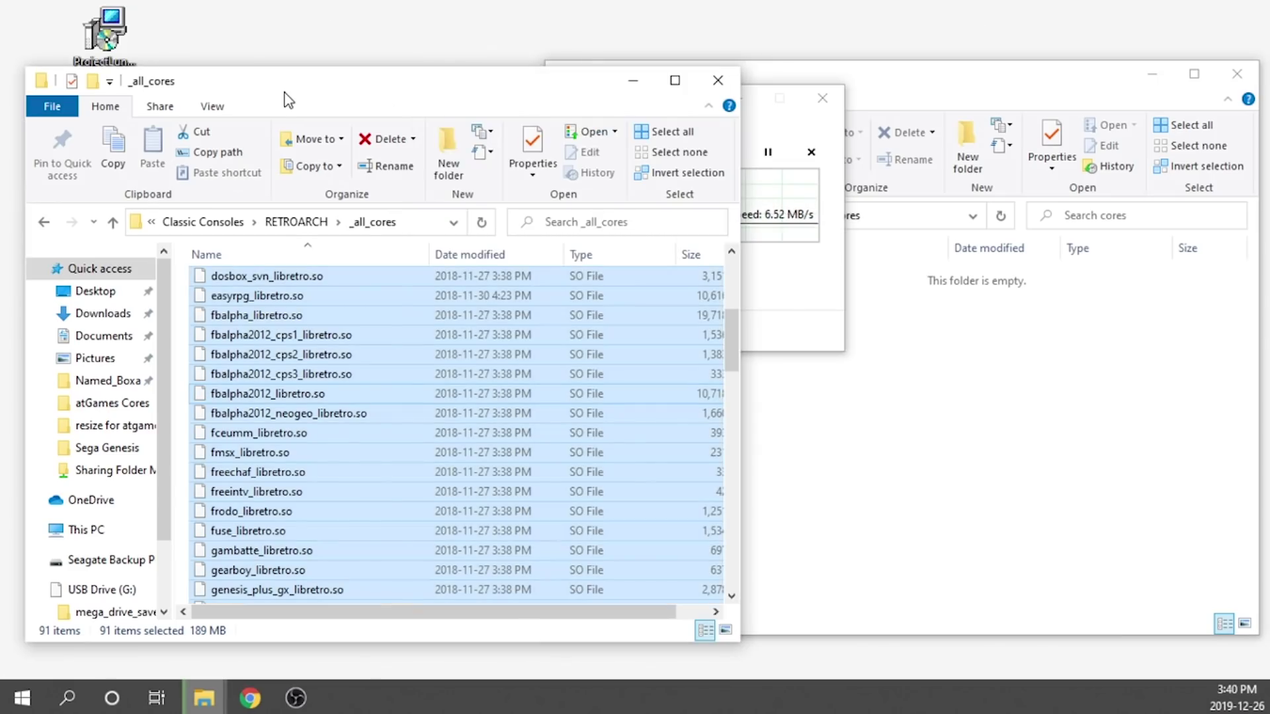
pyautogui.click(720, 79)
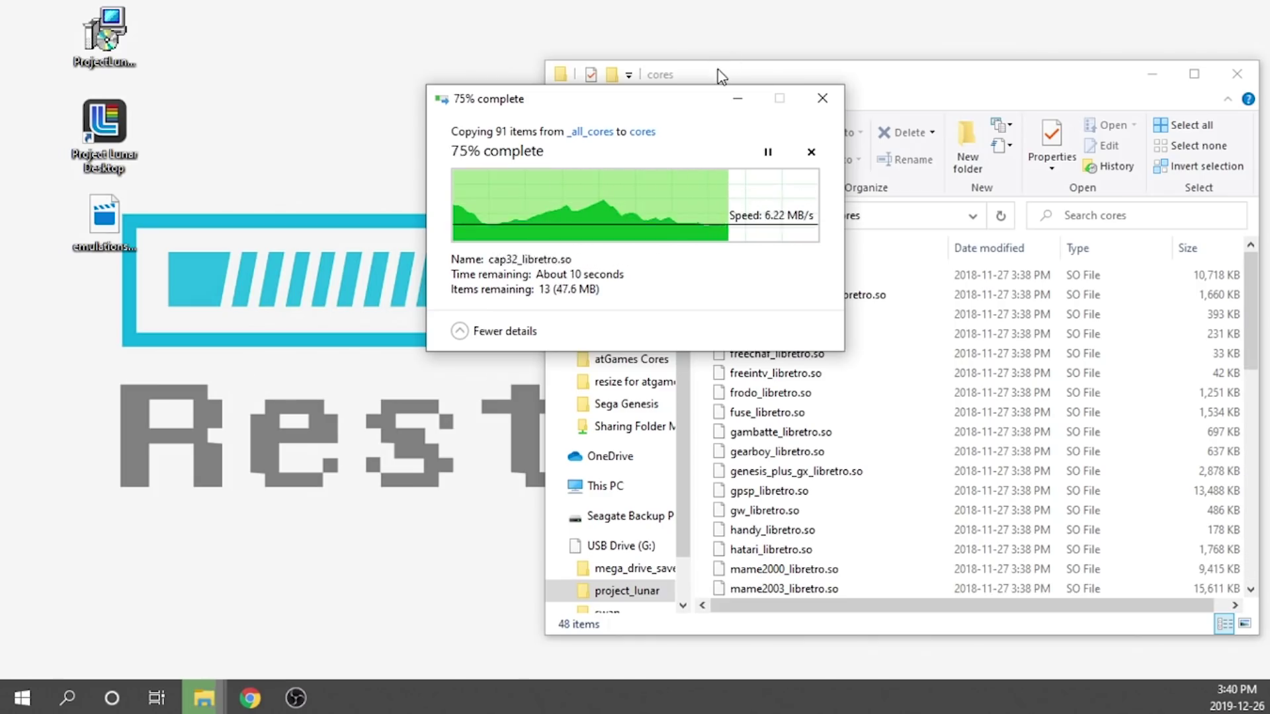
pyautogui.click(899, 451)
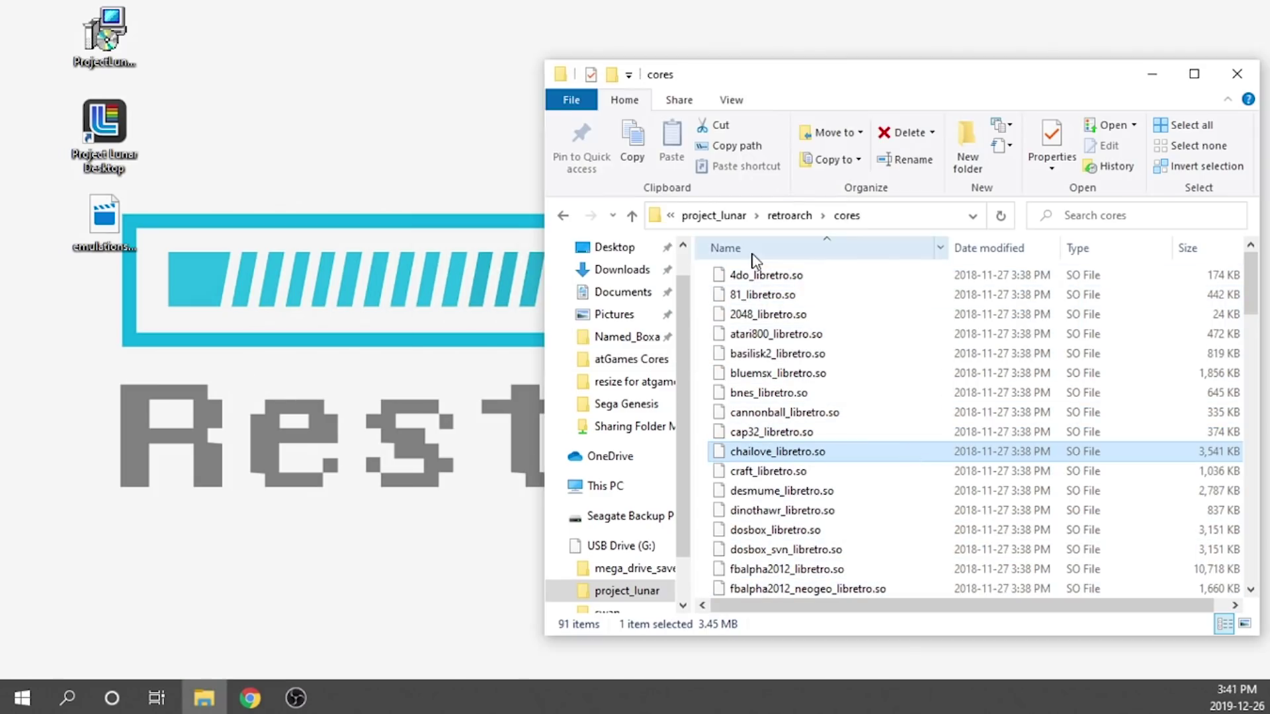
# Step: Open the genesis folder in project_lunar/roms, with the local Sega Genesis ROM folder's window placed beside it
pyautogui.click(563, 217)
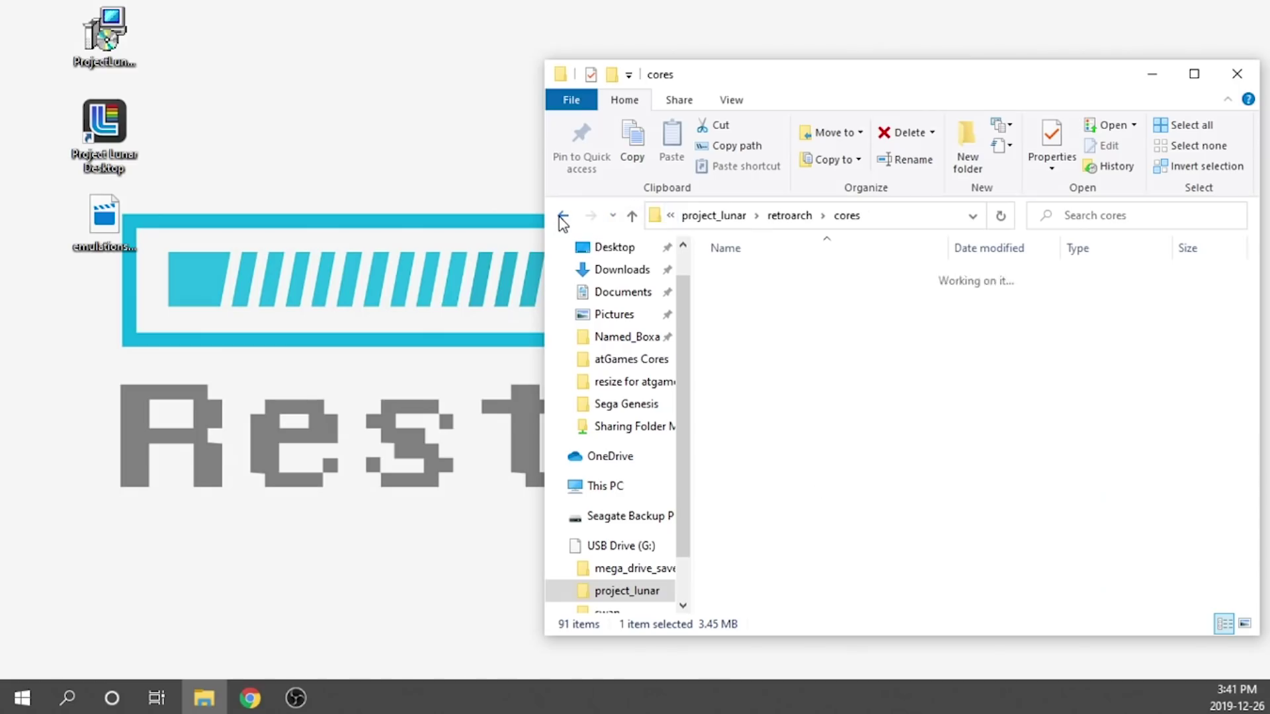
pyautogui.click(563, 217)
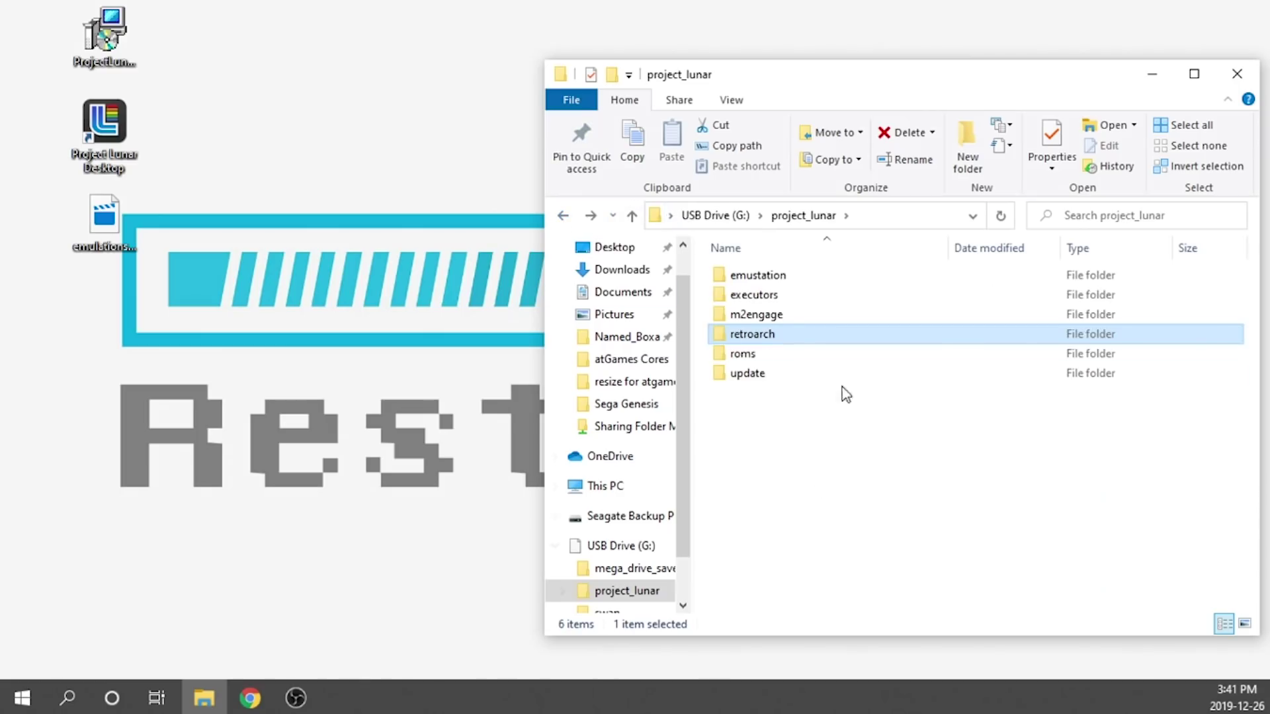
pyautogui.doubleClick(741, 357)
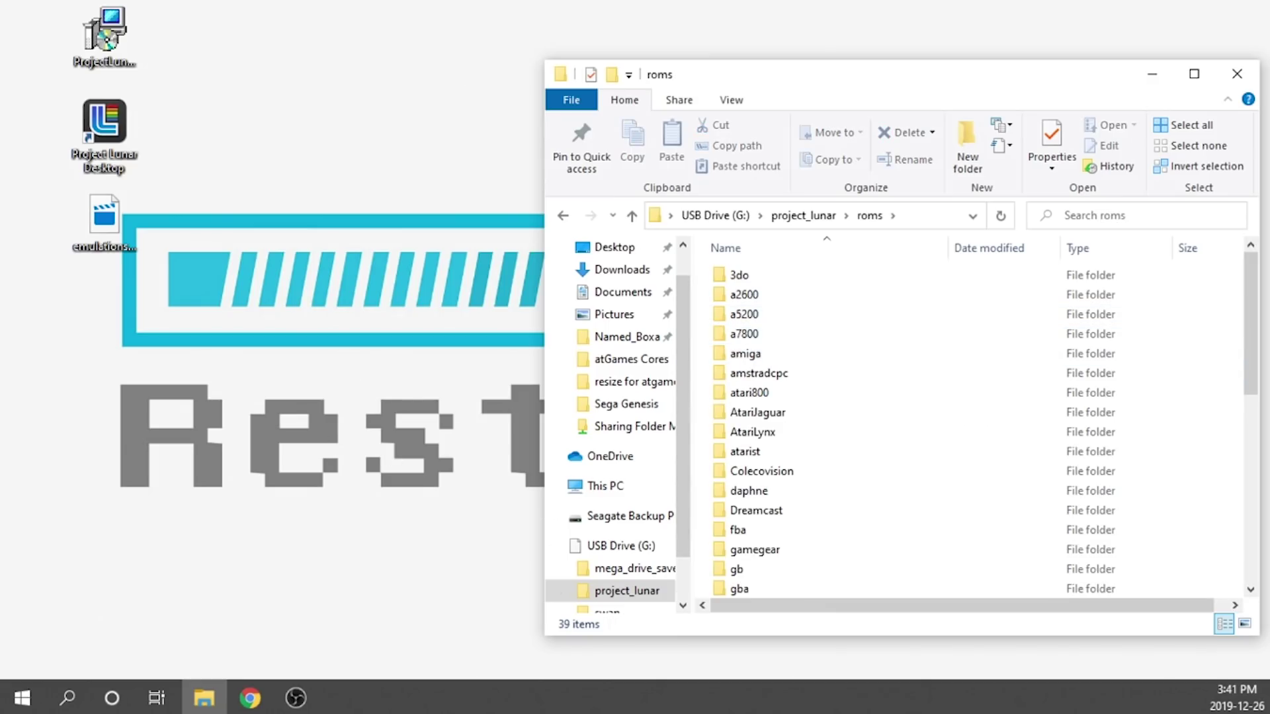
pyautogui.moveTo(79, 162); pyautogui.dragTo(245, 56)
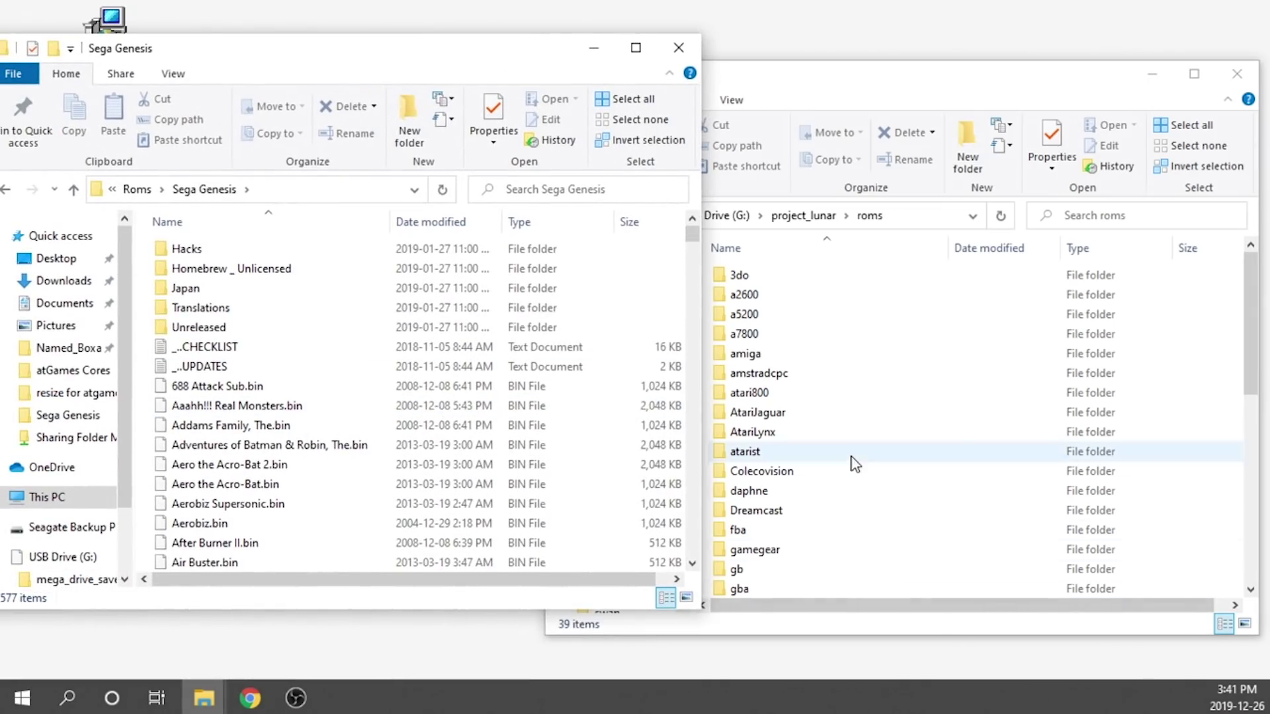
pyautogui.scroll(-3, 843, 516)
pyautogui.scroll(-5, 843, 516)
pyautogui.scroll(4, 772, 533)
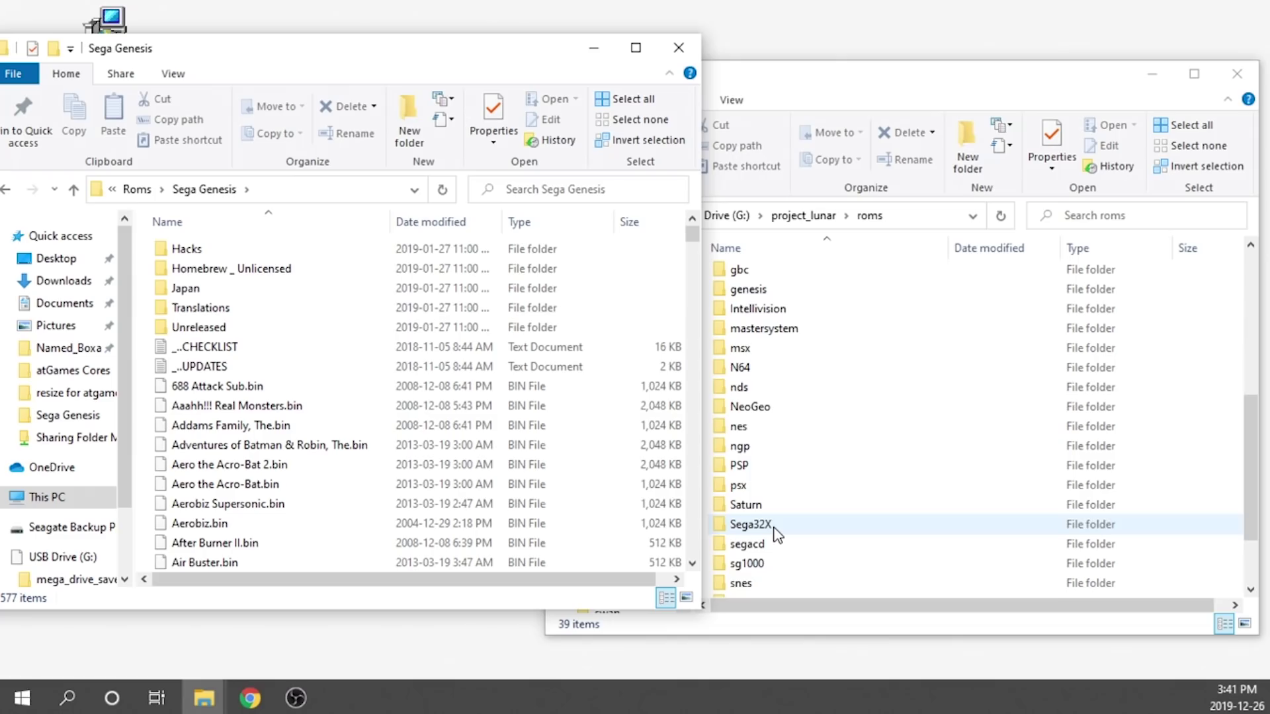
pyautogui.doubleClick(767, 387)
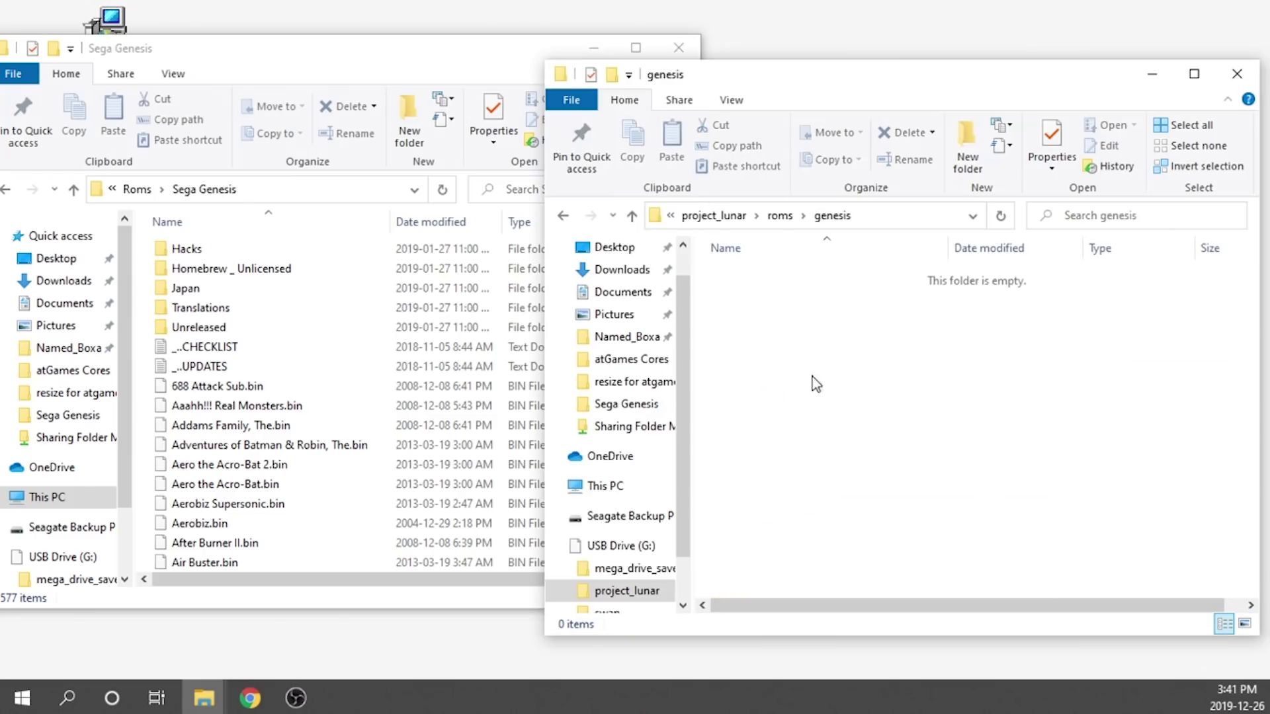
# Step: Copy the ROMs from 688 Attack Sub.bin through Ayrton Senna's Super Monaco GP II.bin into the genesis folder, and close both folder windows
pyautogui.moveTo(147, 388); pyautogui.dragTo(312, 537)
pyautogui.moveTo(223, 395); pyautogui.dragTo(779, 405)
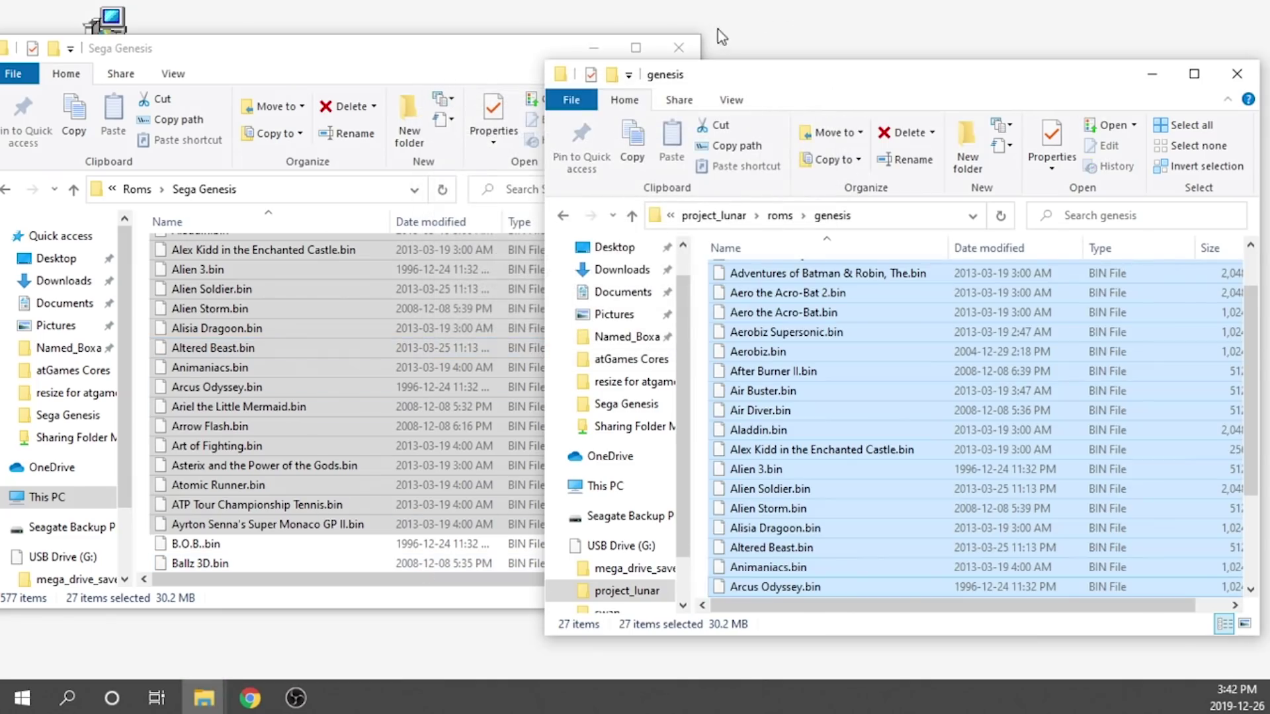
pyautogui.click(678, 49)
pyautogui.click(828, 334)
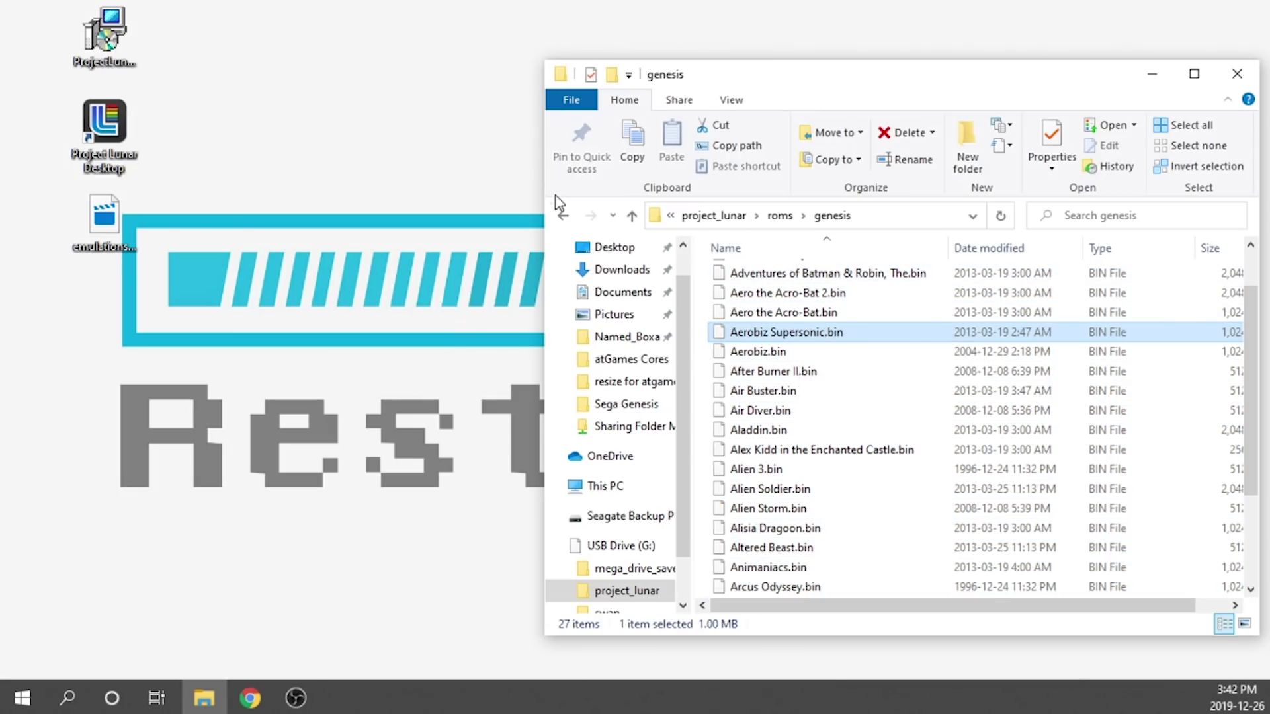
pyautogui.click(1237, 73)
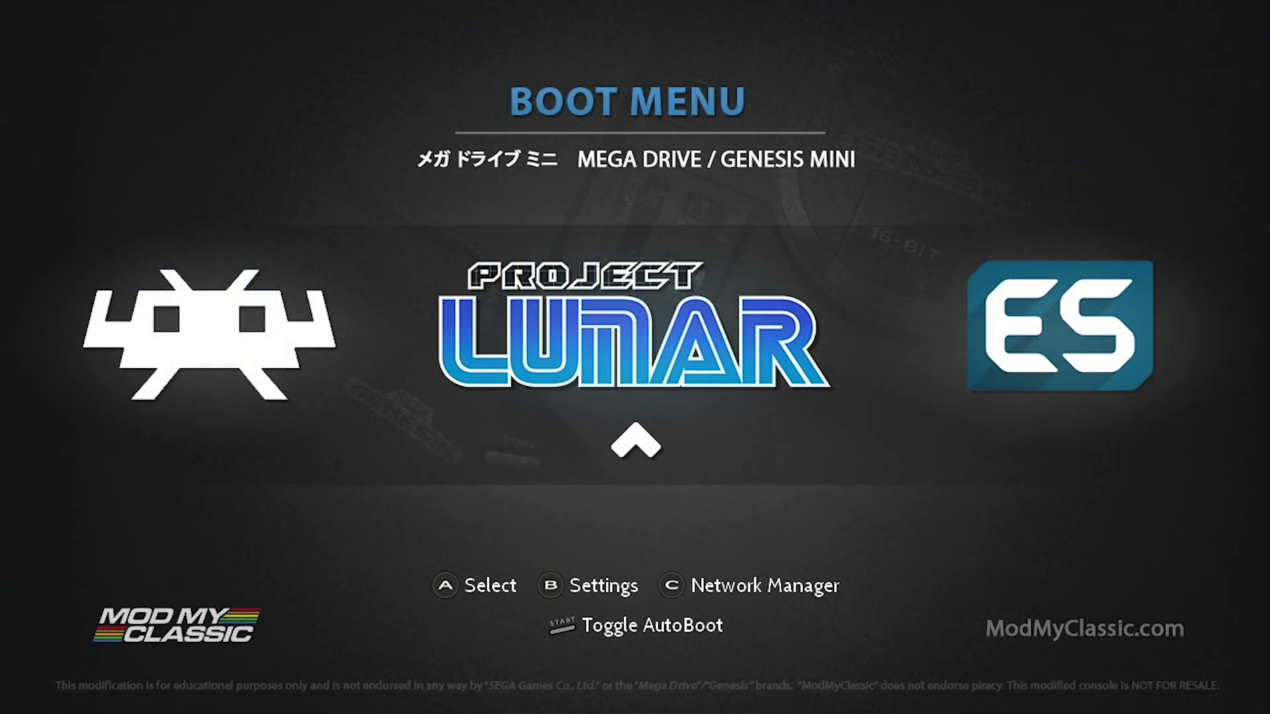
# Step: Select EmulationStation (ES) in the console's boot menu and launch it
pyautogui.press('Right')
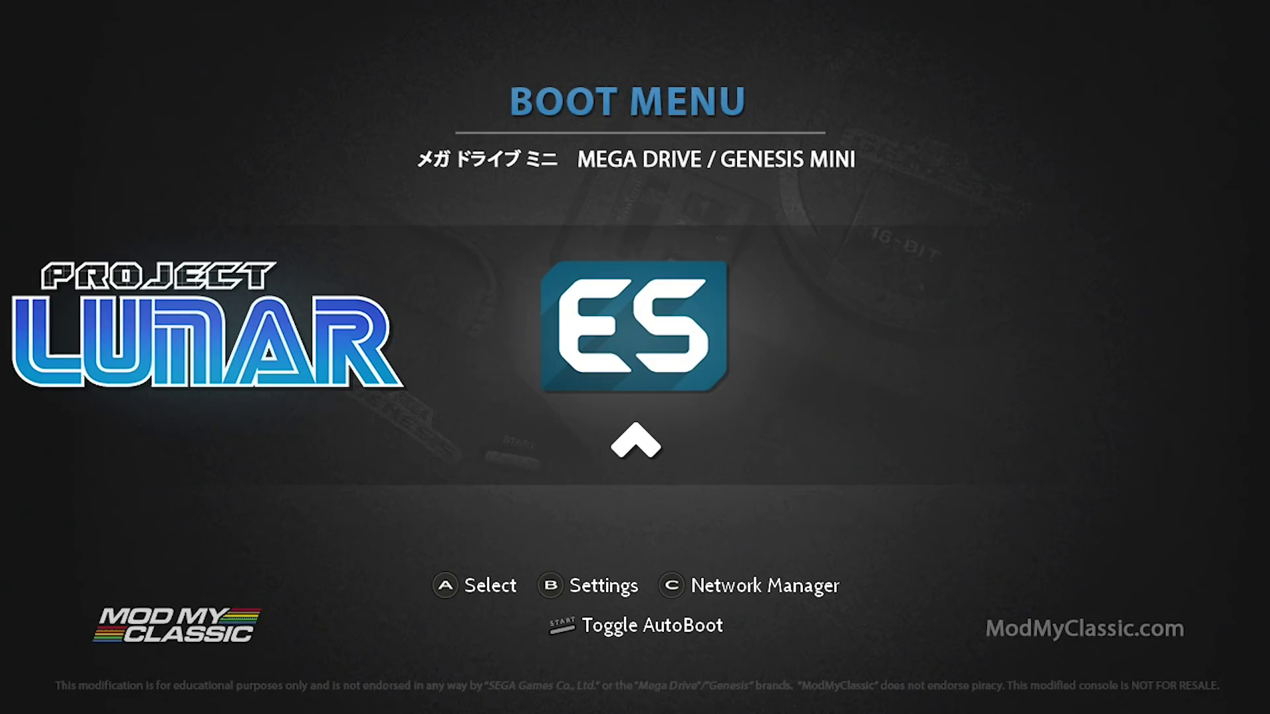
pyautogui.press('Return')
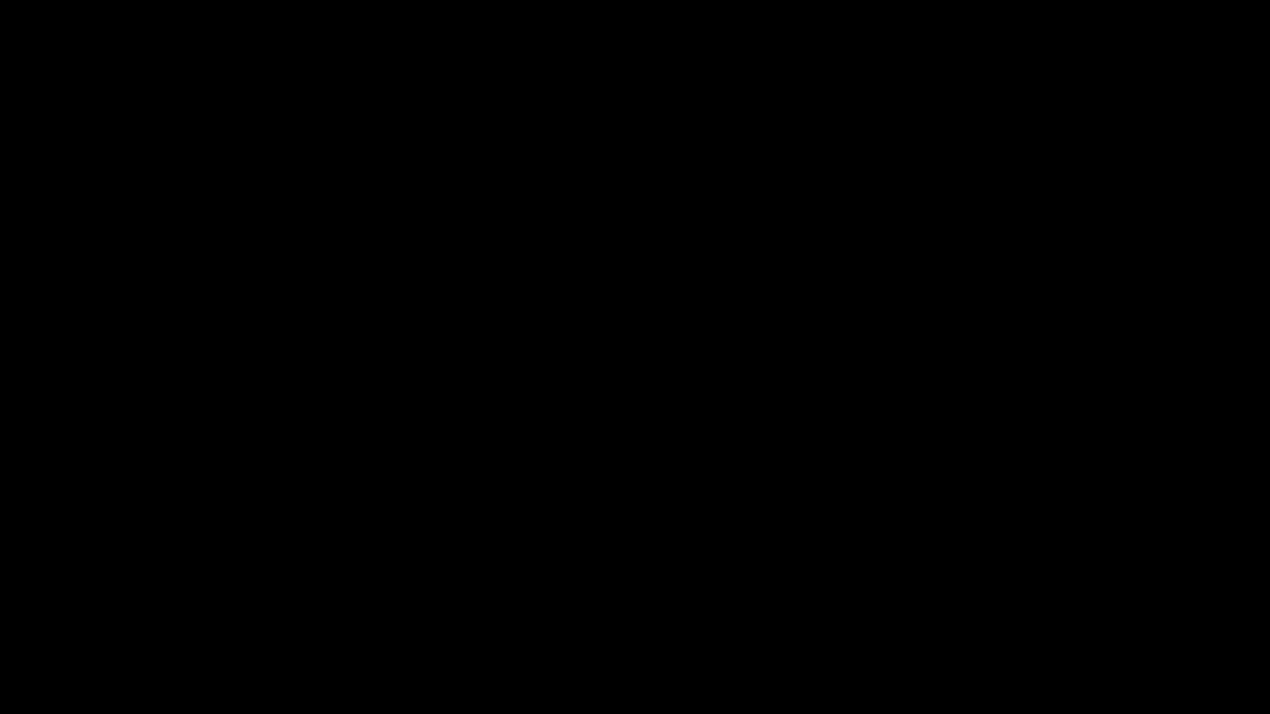